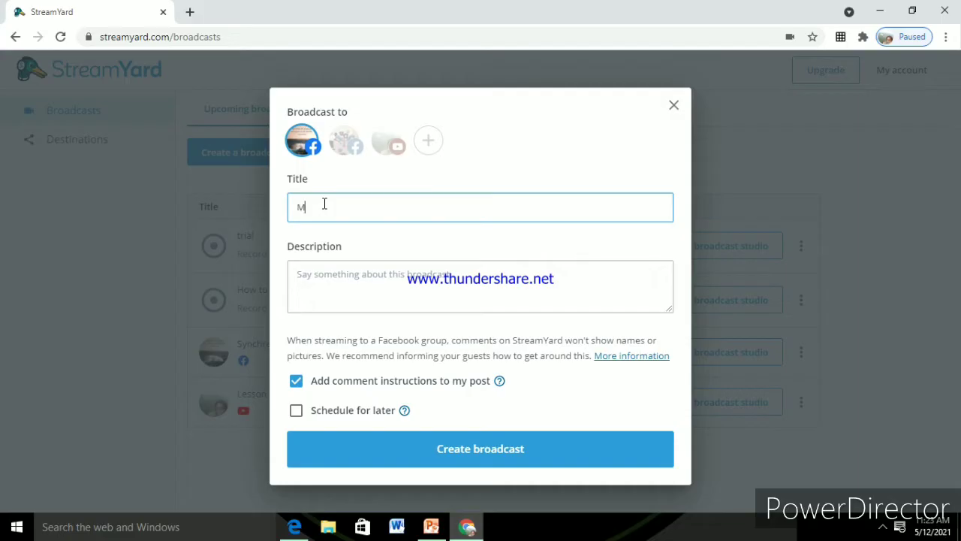
- Replace the broadcast's title with "How to use stream yard?"
key("BackSpace")
key("BackSpace")
key("BackSpace")
key("BackSpace")
key("BackSpace")
type("How to use stream yard?")
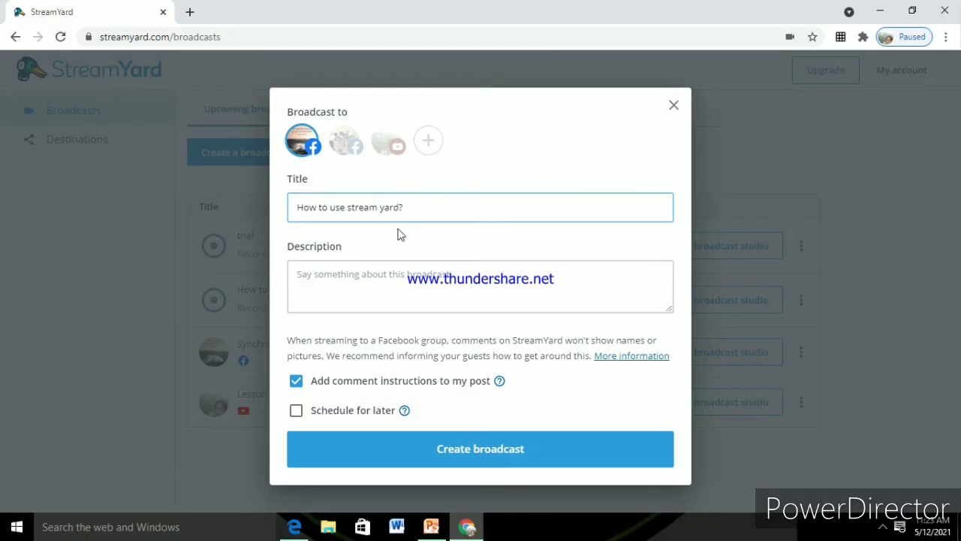
- Enter the broadcast description "lesson about how to manipulate the streamyard including the basic features of streamyard."
left_click(386, 275)
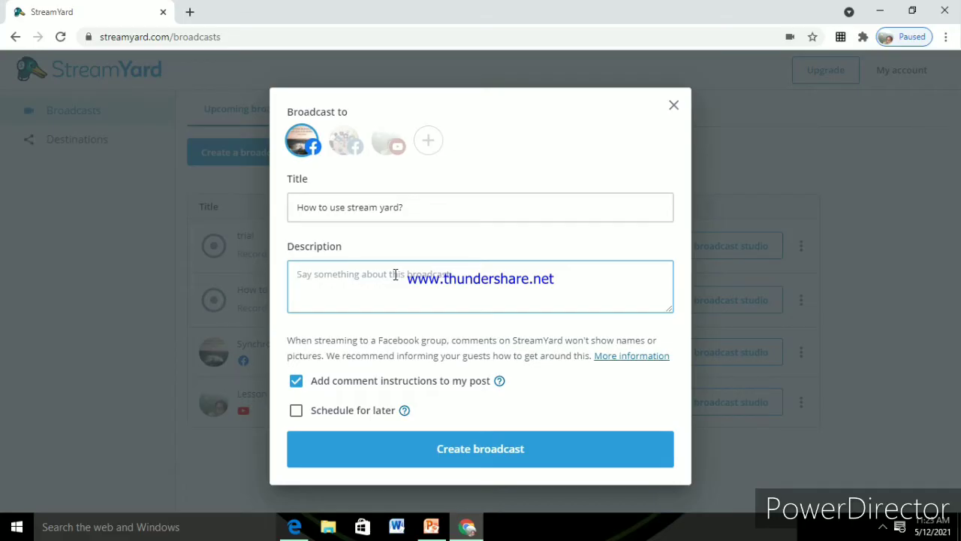
type("t")
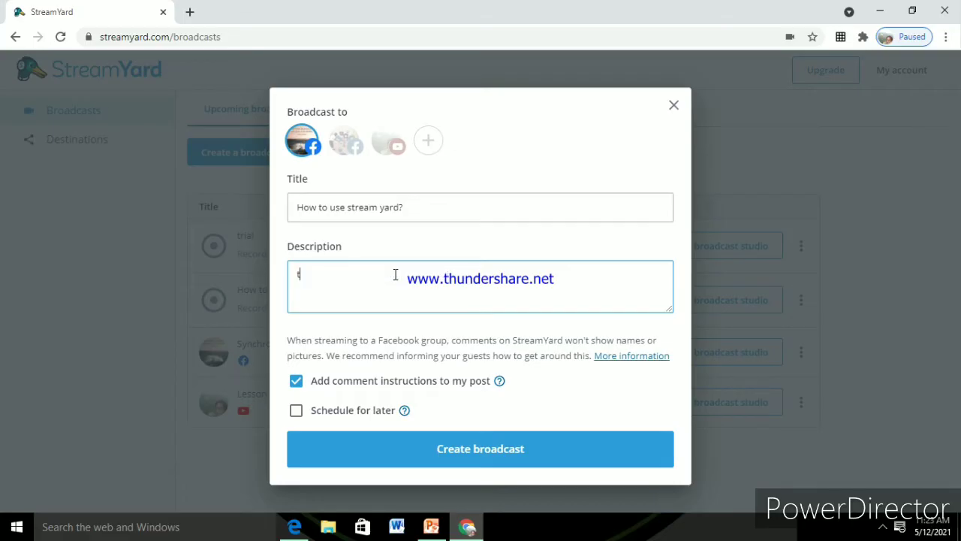
type("esson about how to man")
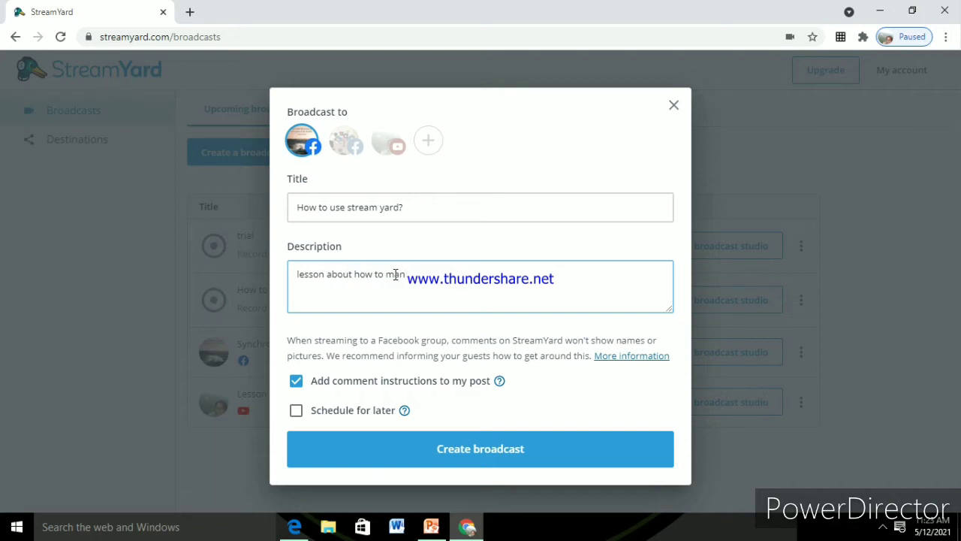
type("ipu")
type("streamyar")
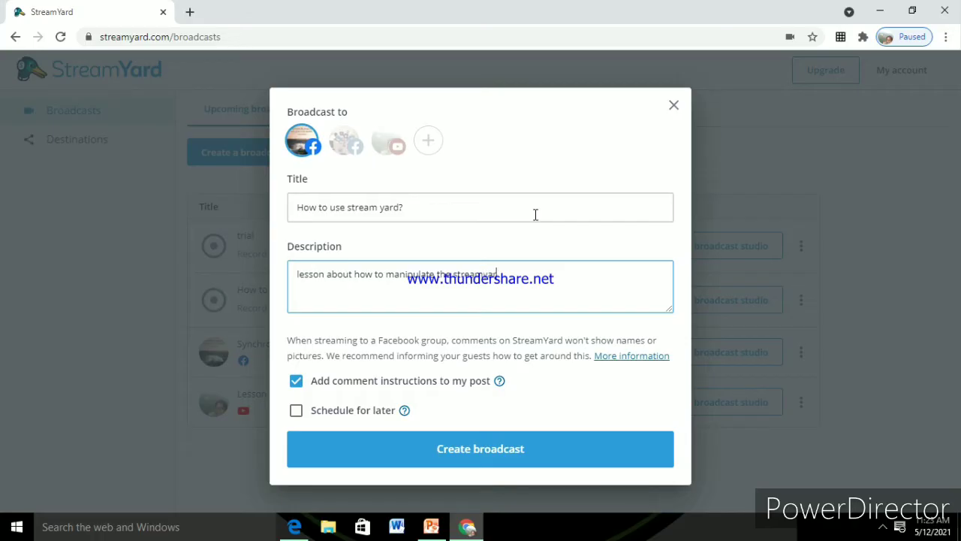
type("d includin the")
key("BackSpace")
key("BackSpace")
key("BackSpace")
type("g the bas")
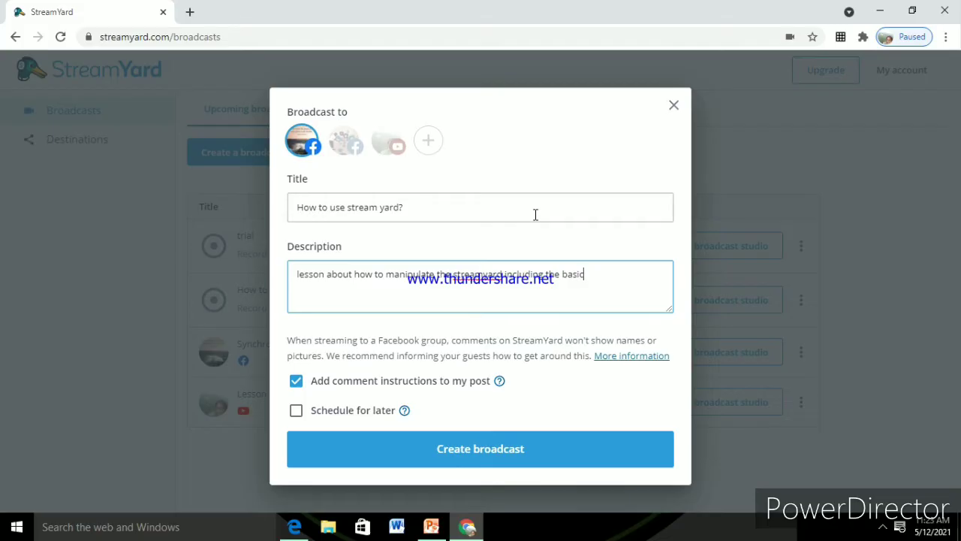
type("ic features of streamyard.")
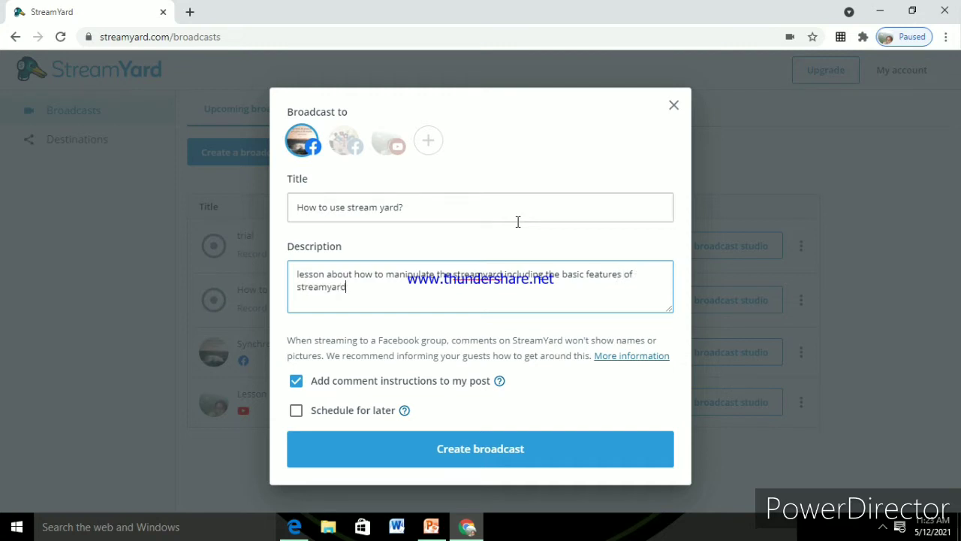
- Correct the spelling of streamyard in the description and create the broadcast
left_click(484, 273)
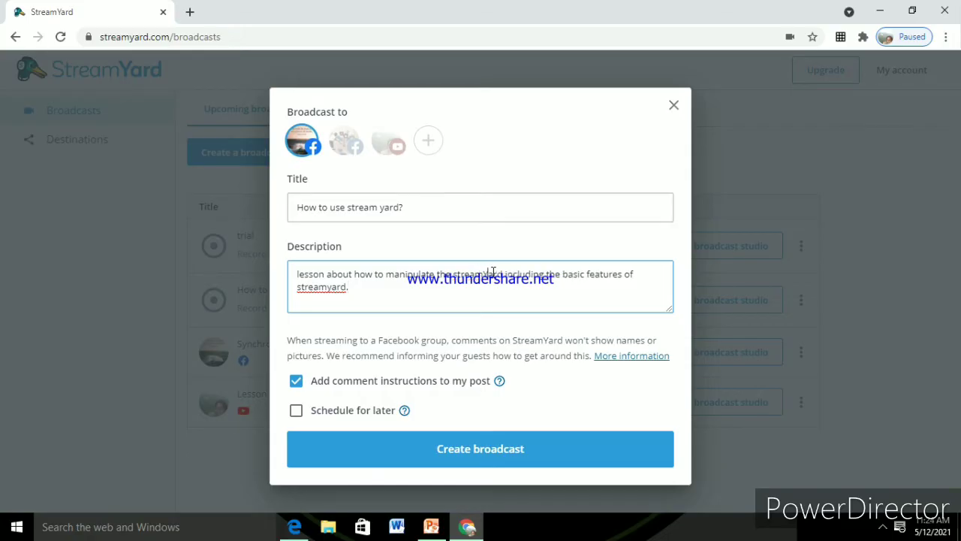
left_click(461, 284)
left_click(331, 287)
key("BackSpace")
type("y")
left_click(465, 451)
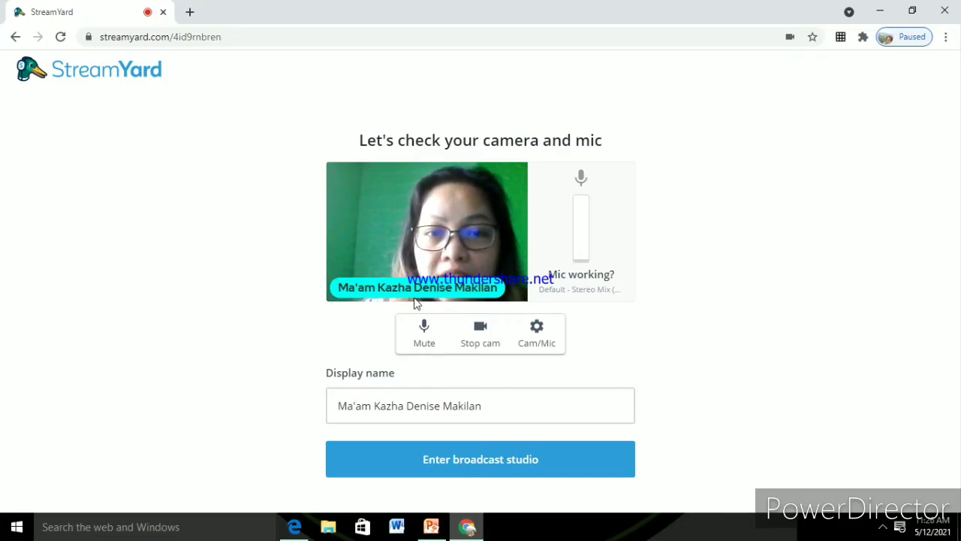
- Shorten the display name to the form of address "Ma'am" followed by the host's surname
left_click_drag(481, 406, 375, 412)
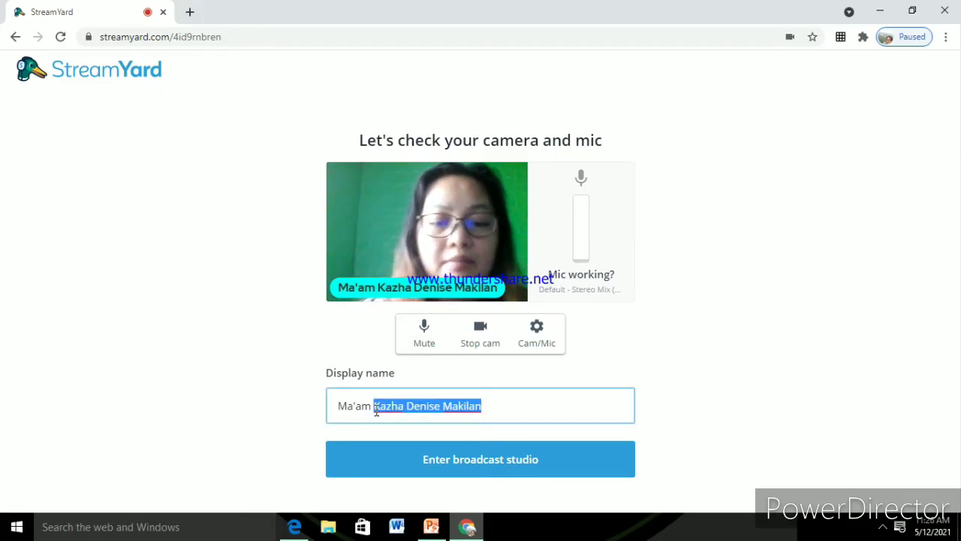
type("Ganda")
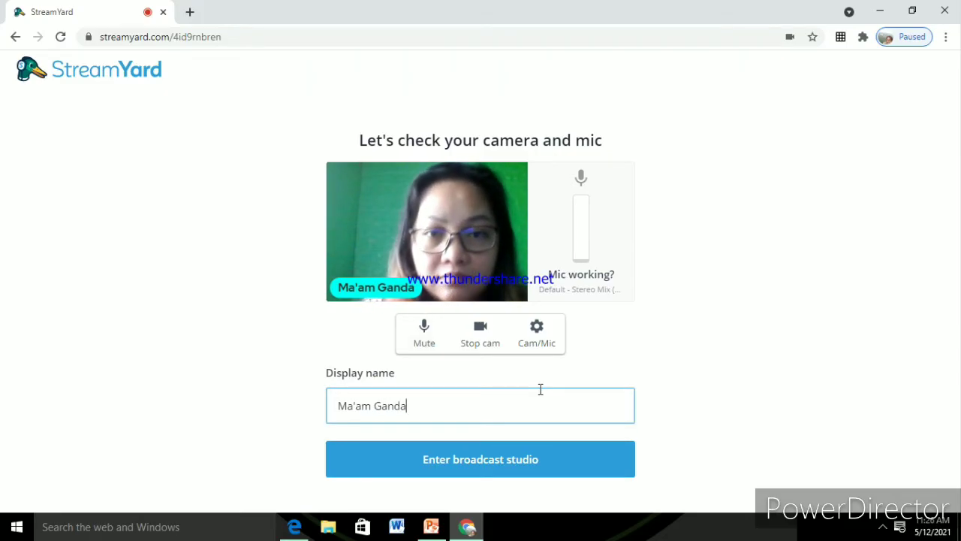
key("BackSpace")
key("BackSpace")
key("BackSpace")
key("BackSpace")
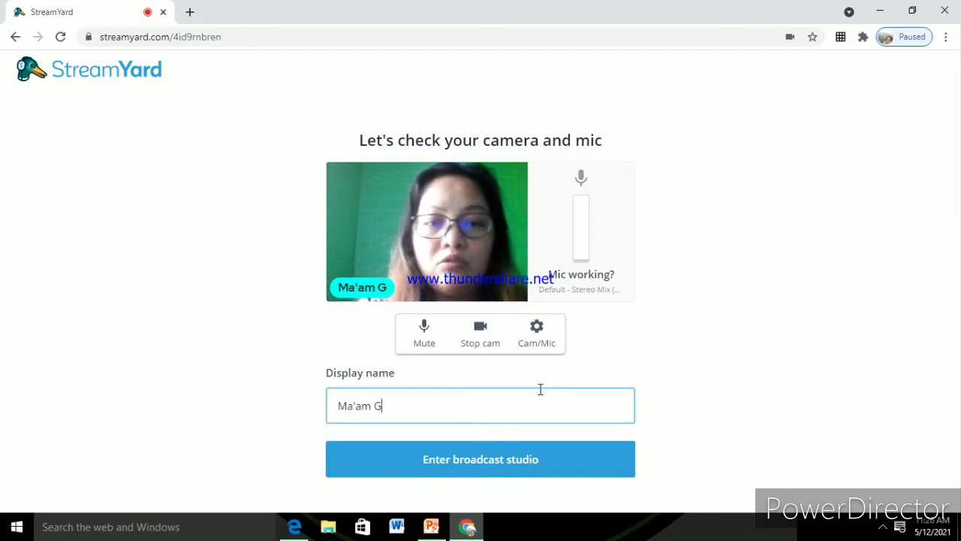
key("BackSpace")
type("Makilan")
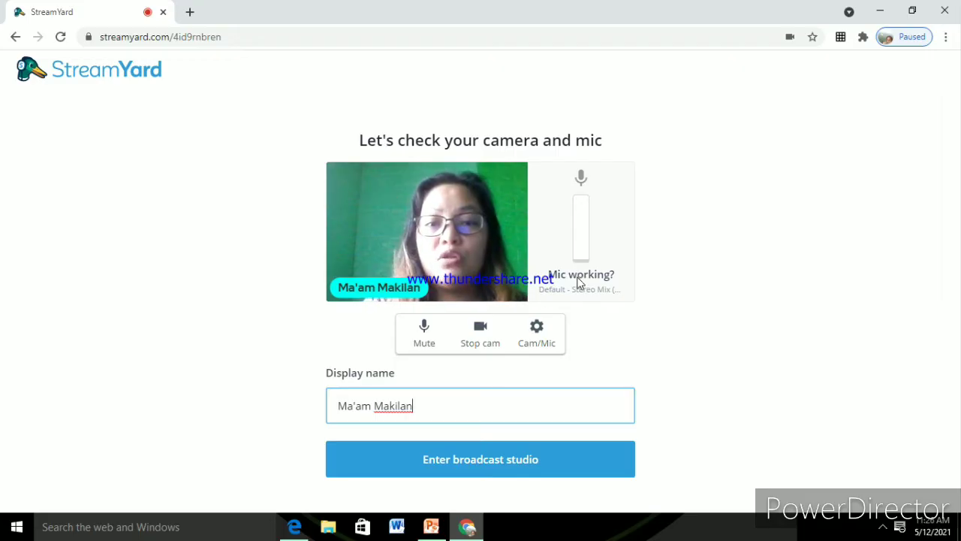
- Set the mic in the audio settings to Microphone (Realtek High Definition Audio)
left_click(531, 339)
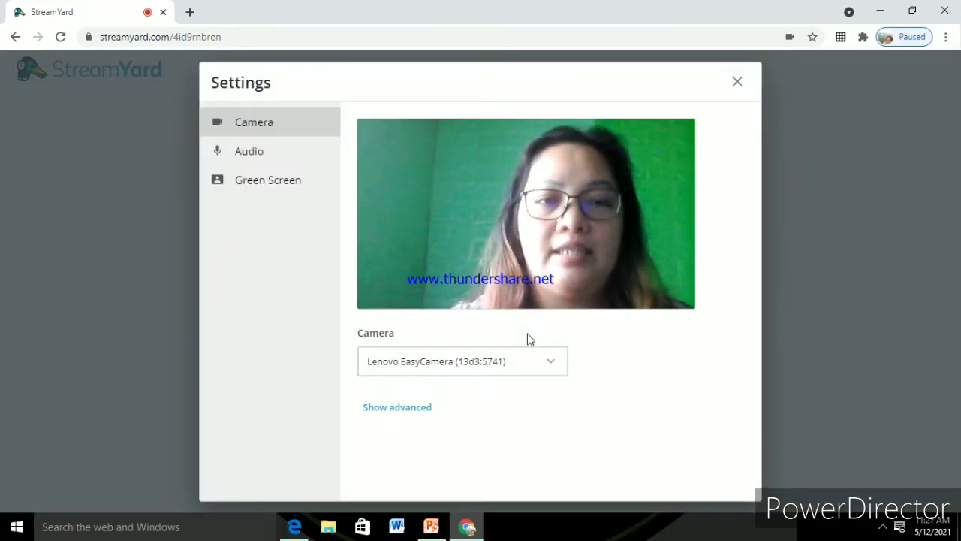
left_click(264, 165)
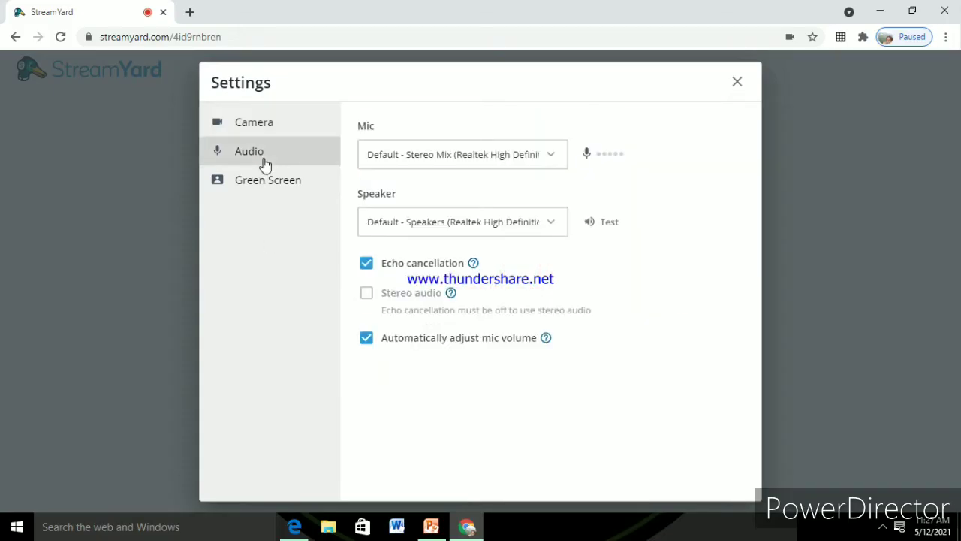
left_click(551, 157)
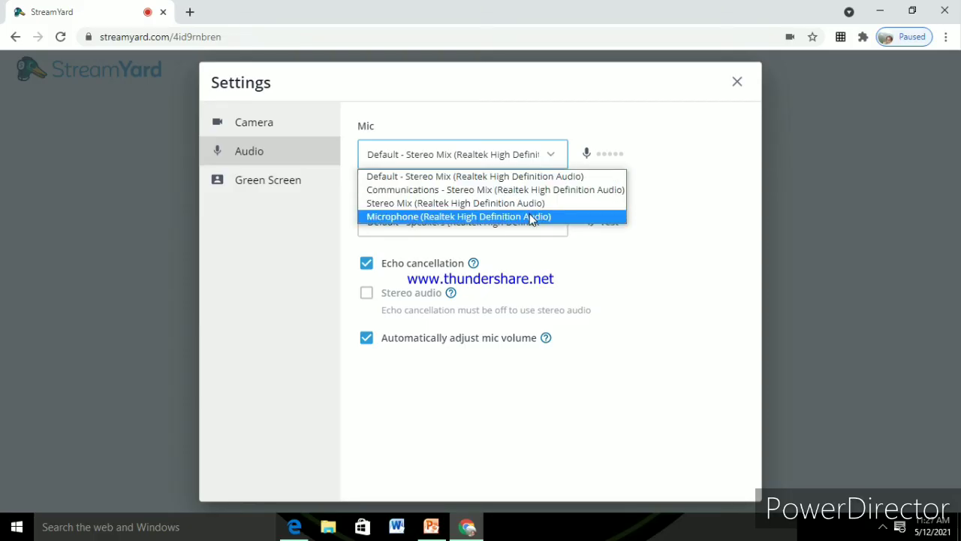
left_click(529, 217)
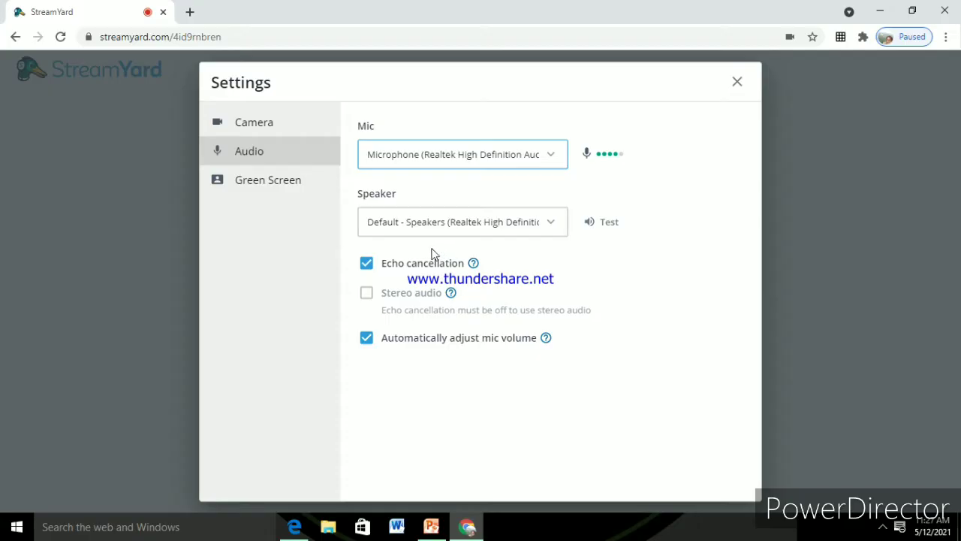
- Try the brick wall and living room virtual backgrounds in the green screen settings
left_click(293, 191)
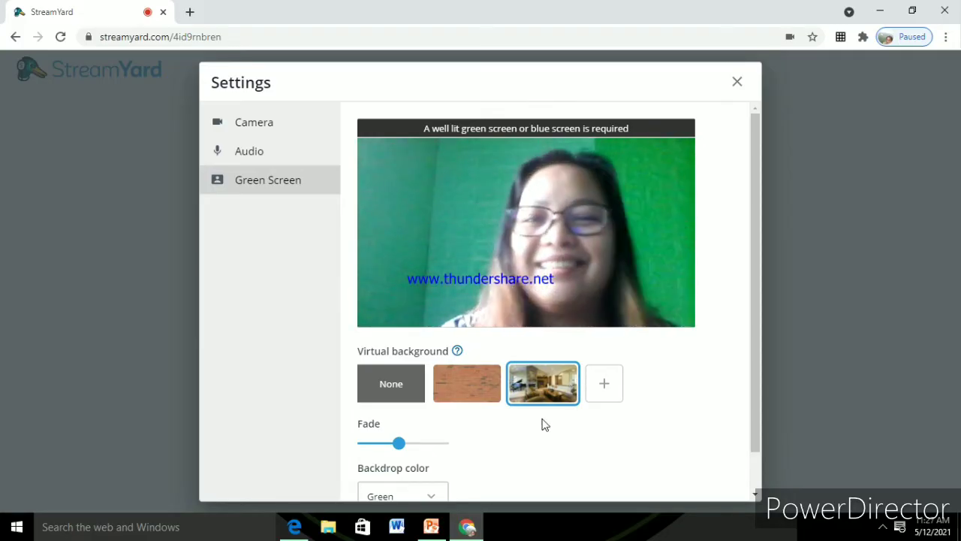
left_click(537, 387)
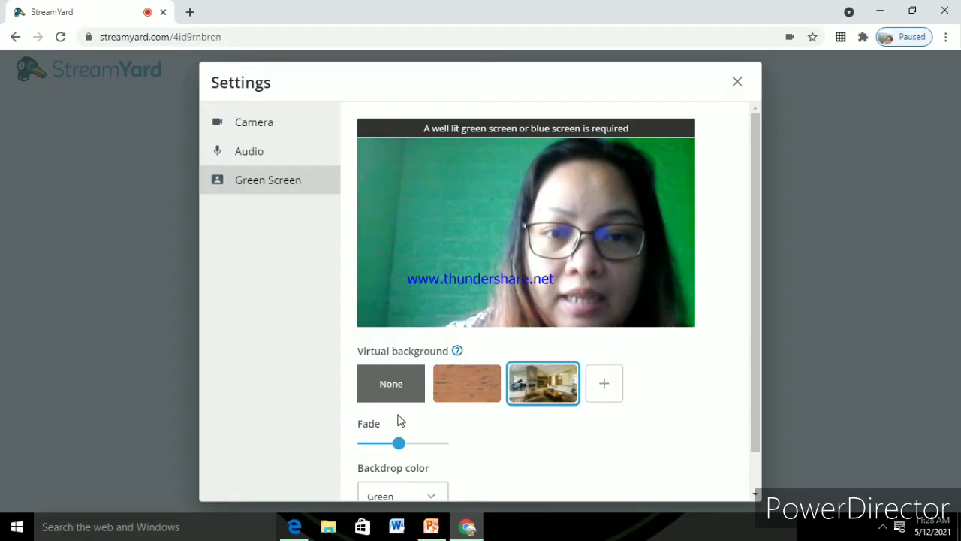
left_click(482, 396)
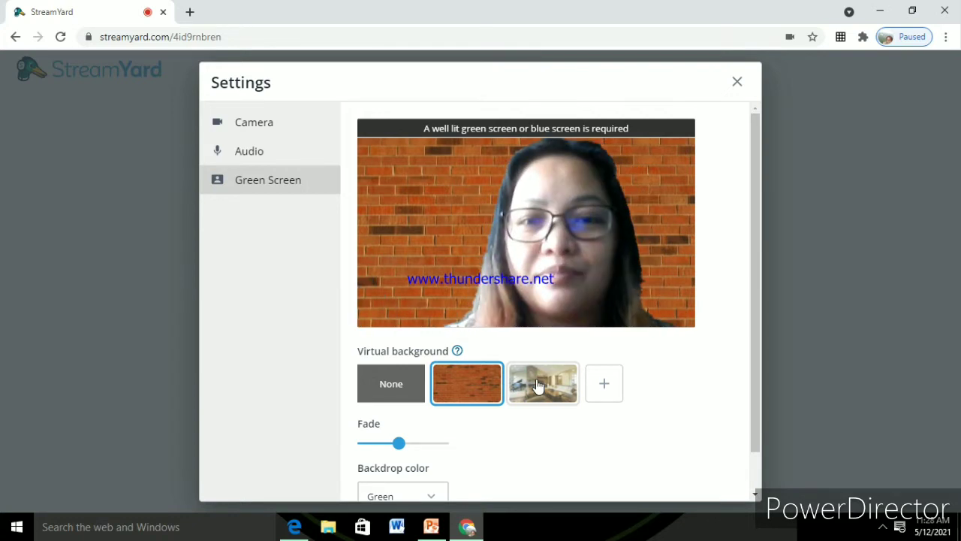
left_click(537, 386)
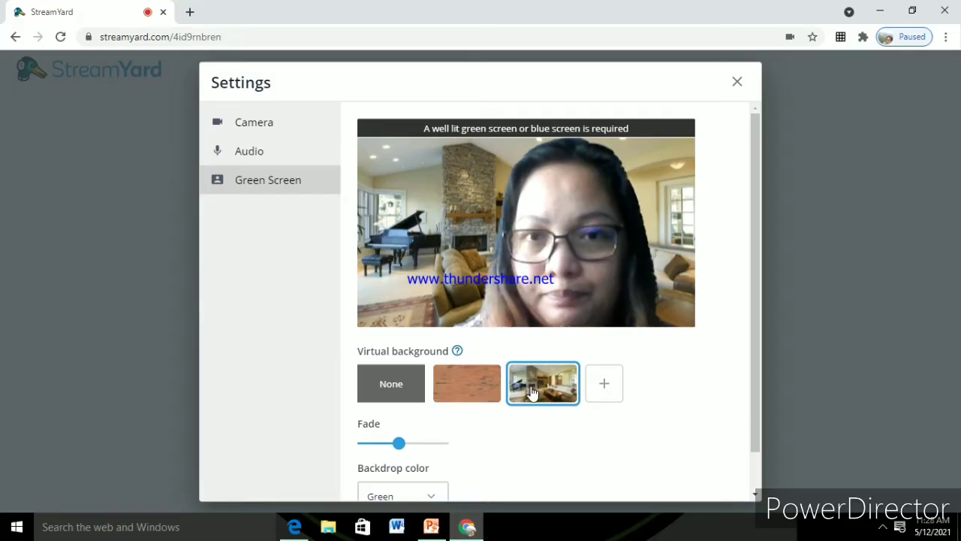
- Upload the tigers image from the Downloads folder as a virtual background and save it
left_click(605, 386)
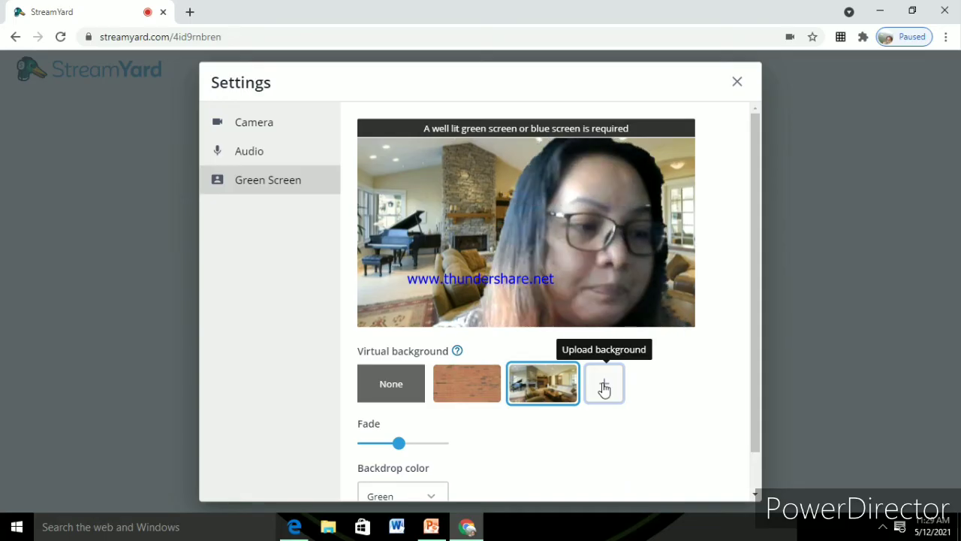
left_click(604, 388)
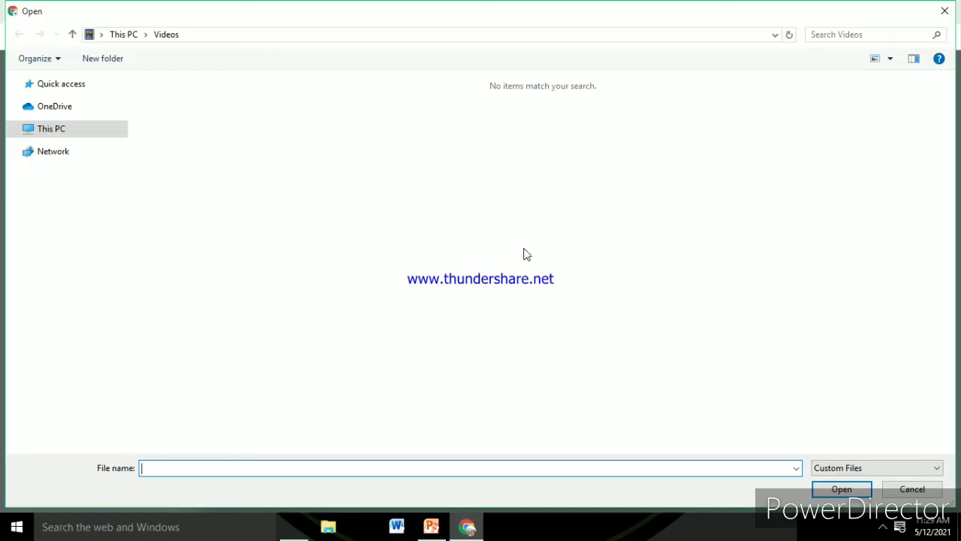
left_click(53, 128)
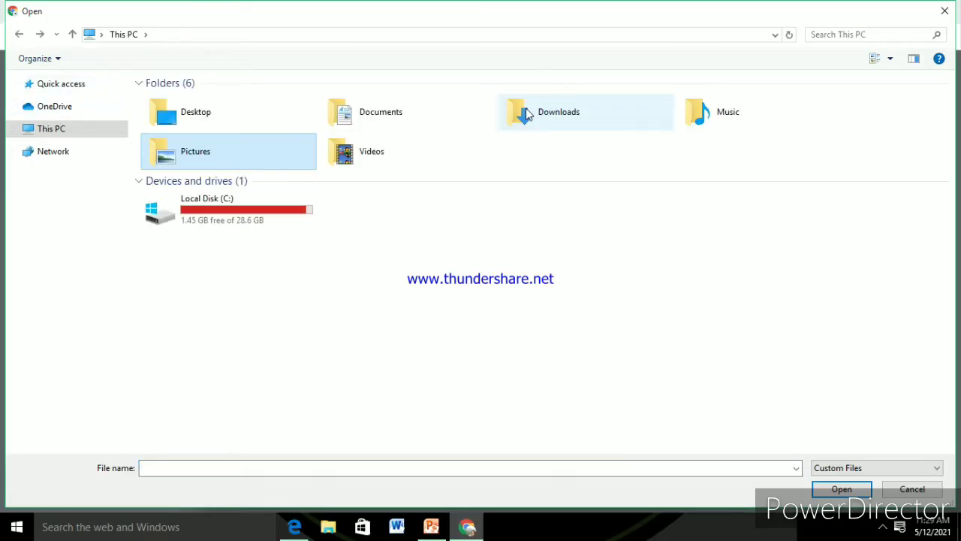
double_click(527, 111)
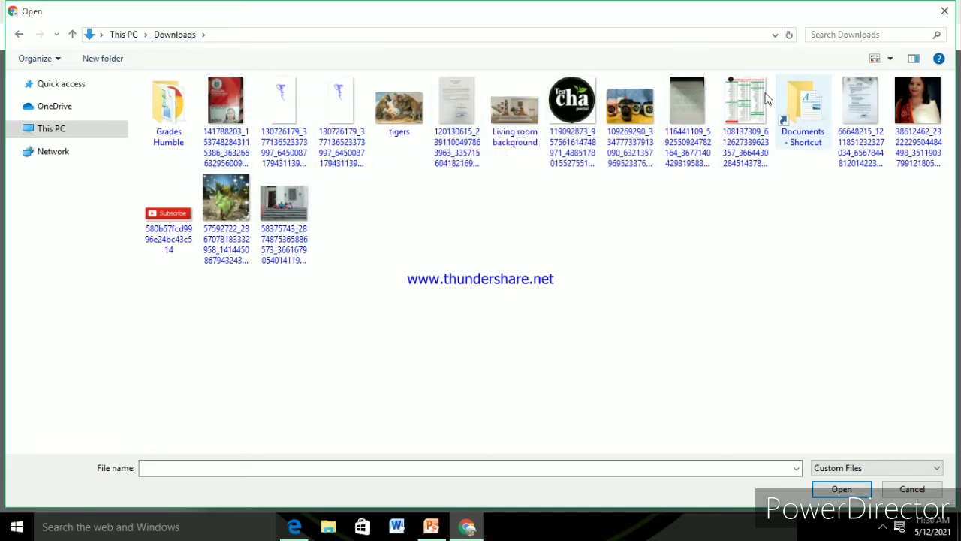
double_click(390, 113)
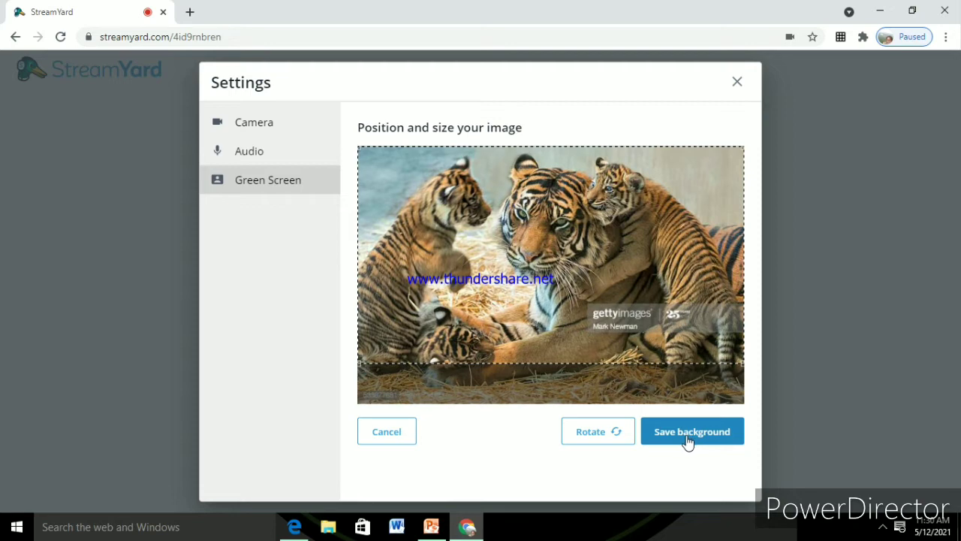
left_click(688, 442)
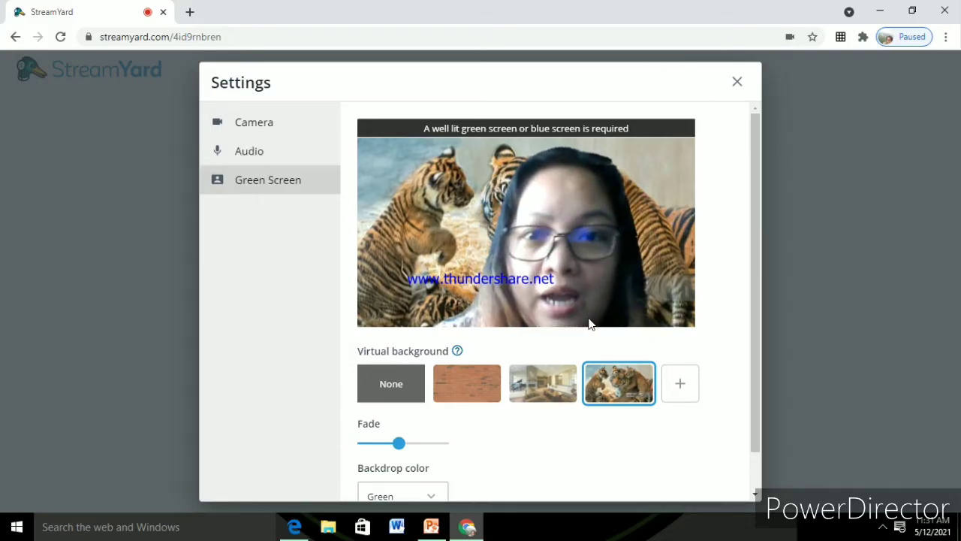
- Check the backdrop color options, keep Green, and close the settings
scroll(739, 111, "down", 1)
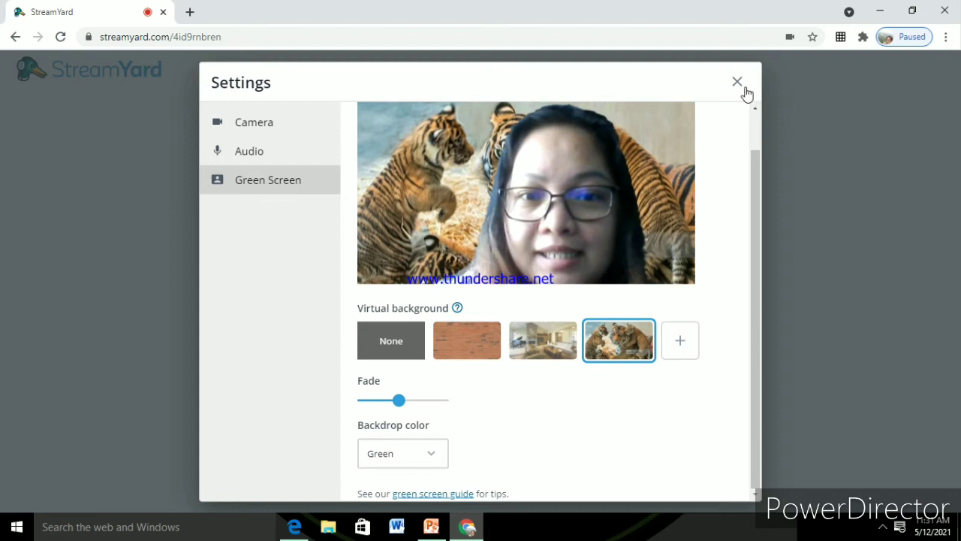
left_click(434, 454)
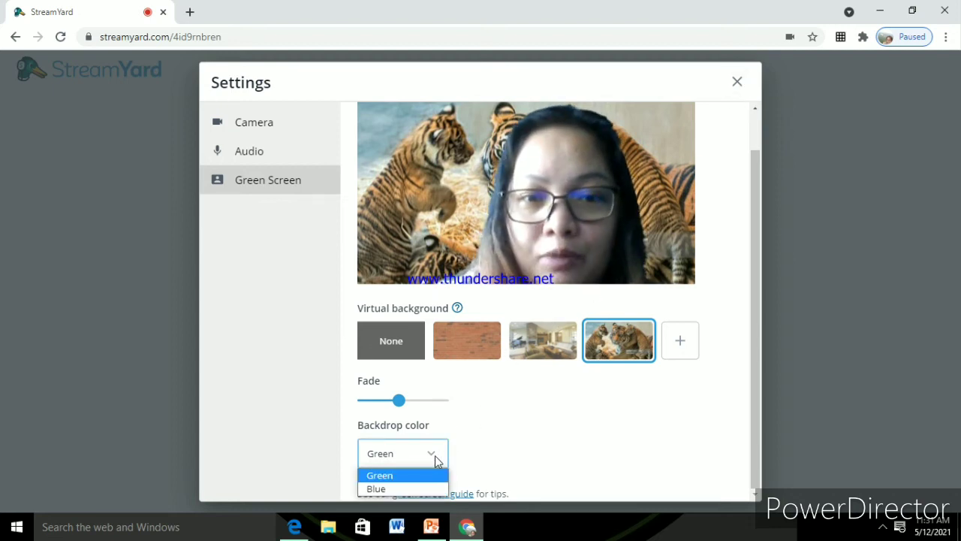
left_click(434, 455)
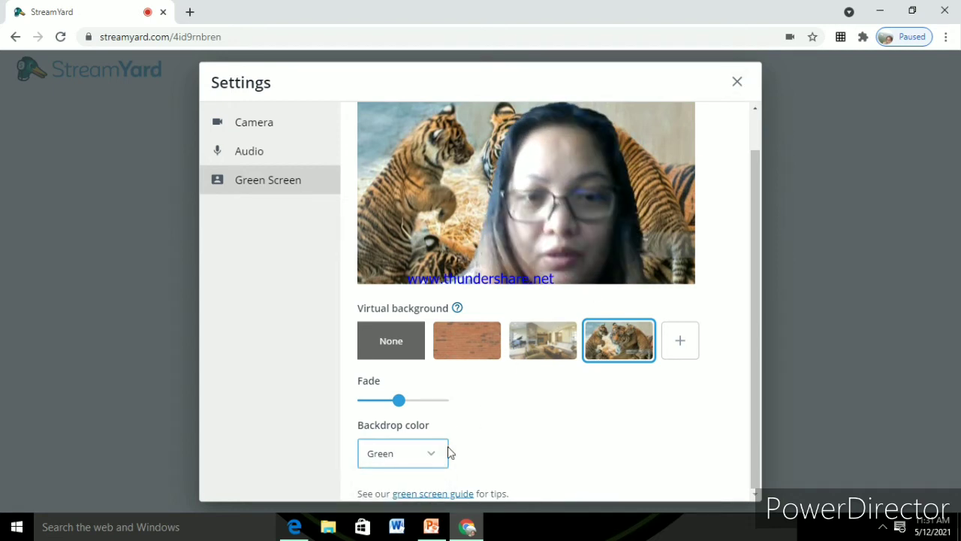
left_click(736, 81)
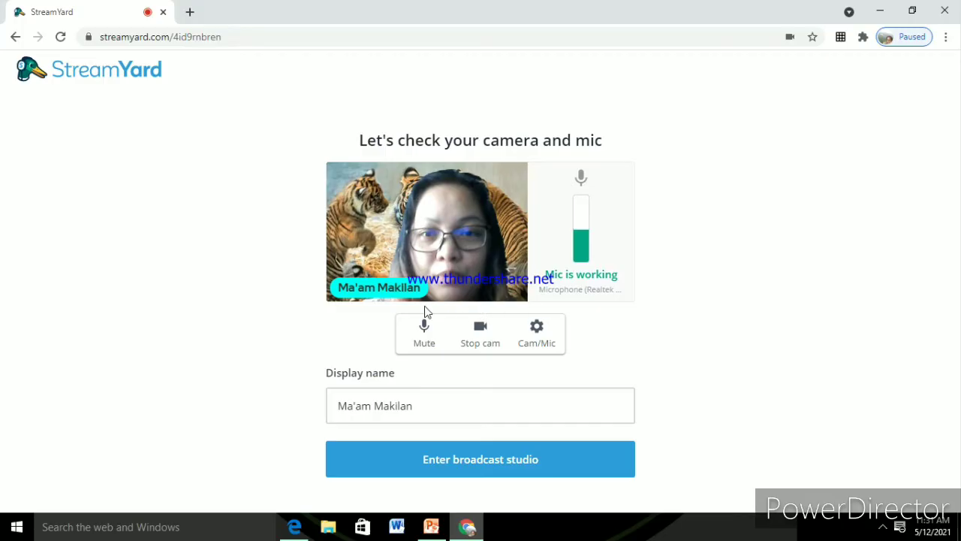
- Enter the broadcast studio and add the host's own camera and audio to the stream
left_click(452, 463)
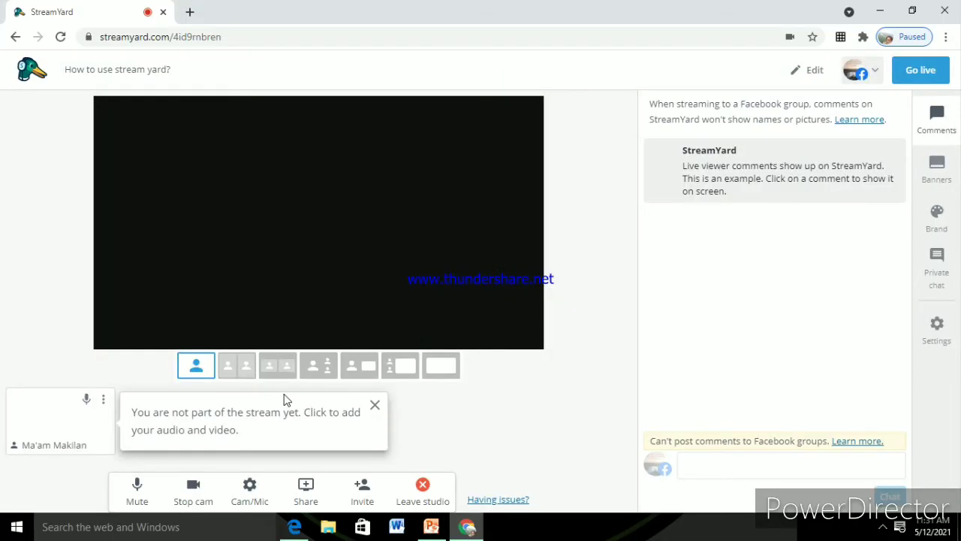
left_click(38, 421)
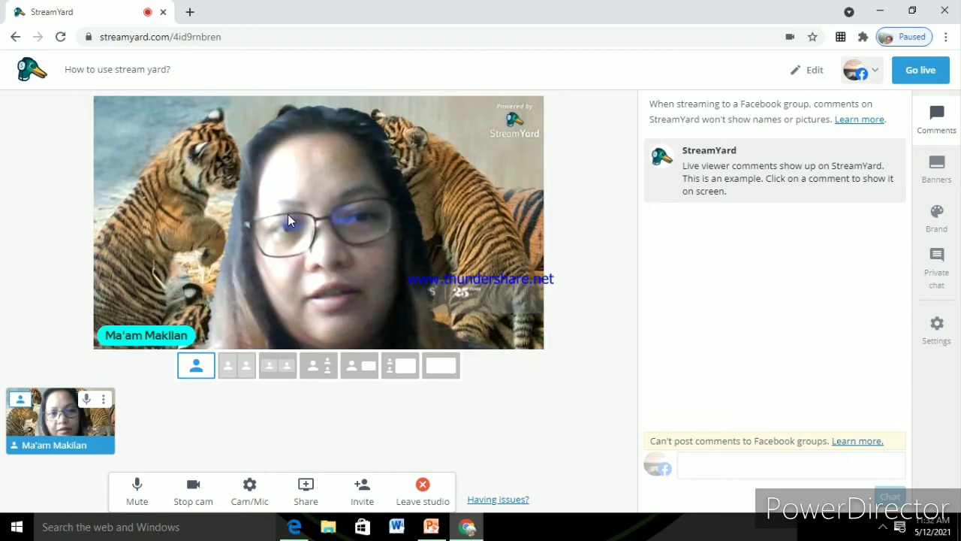
mouse_move(288, 218)
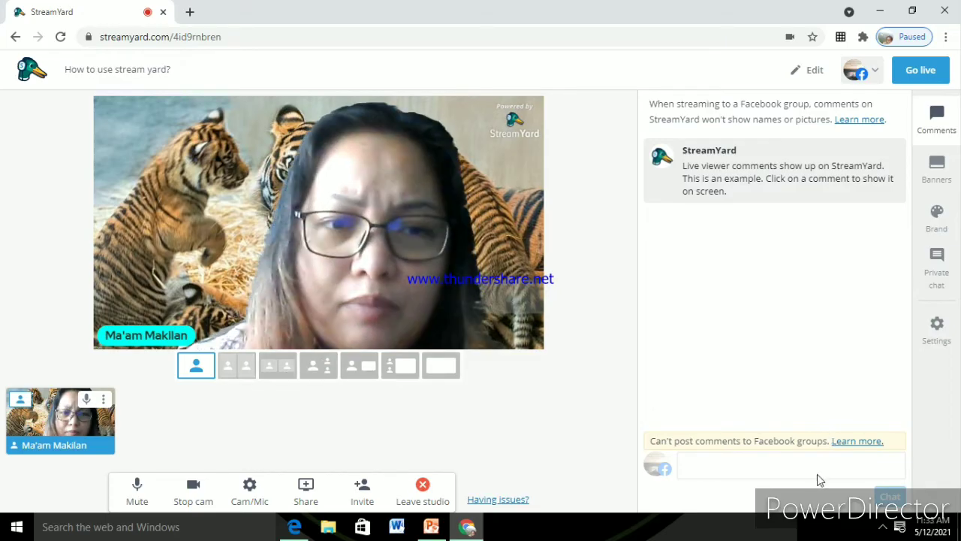
left_click(883, 526)
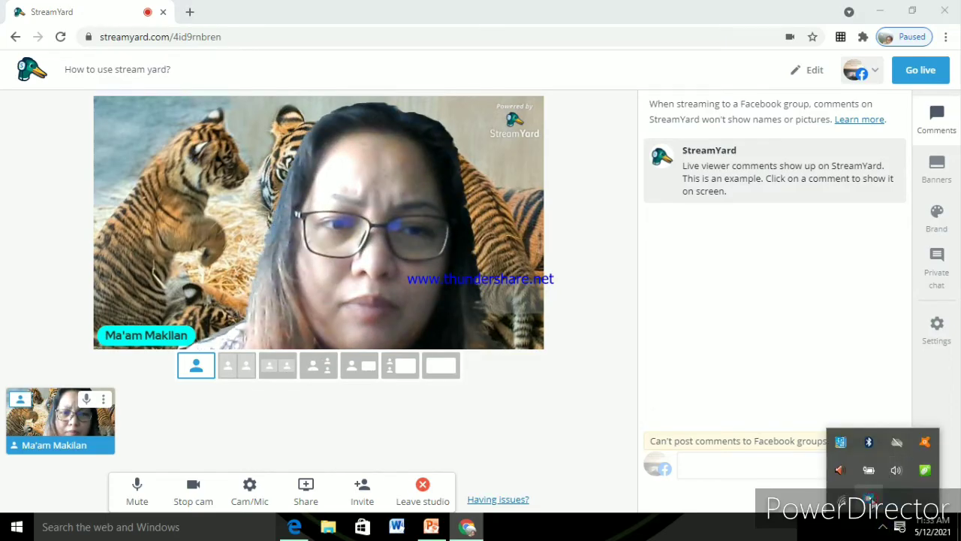
- Set the stream layout to small participant thumbnails beside a large shared-screen area, after trying the single participant with shared-screen layout
left_click(604, 159)
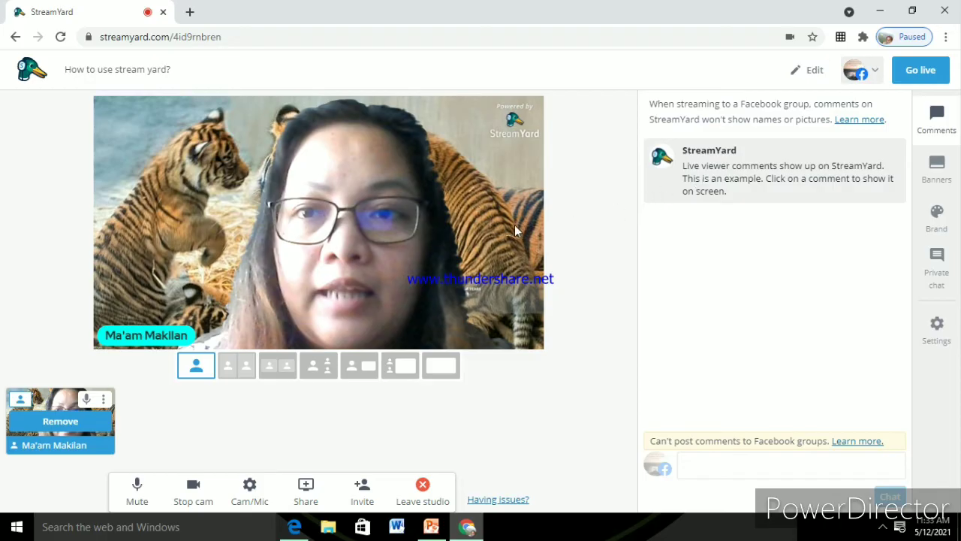
mouse_move(515, 228)
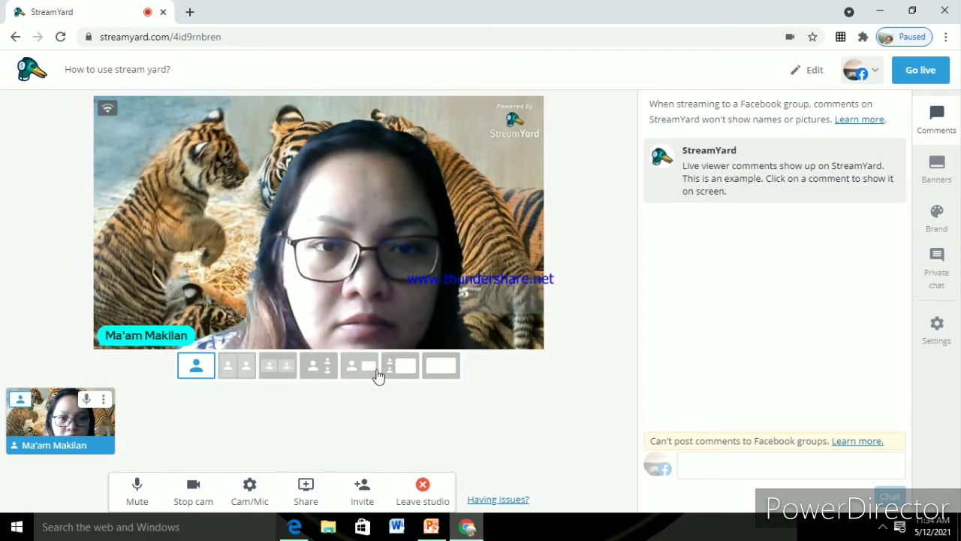
left_click(376, 370)
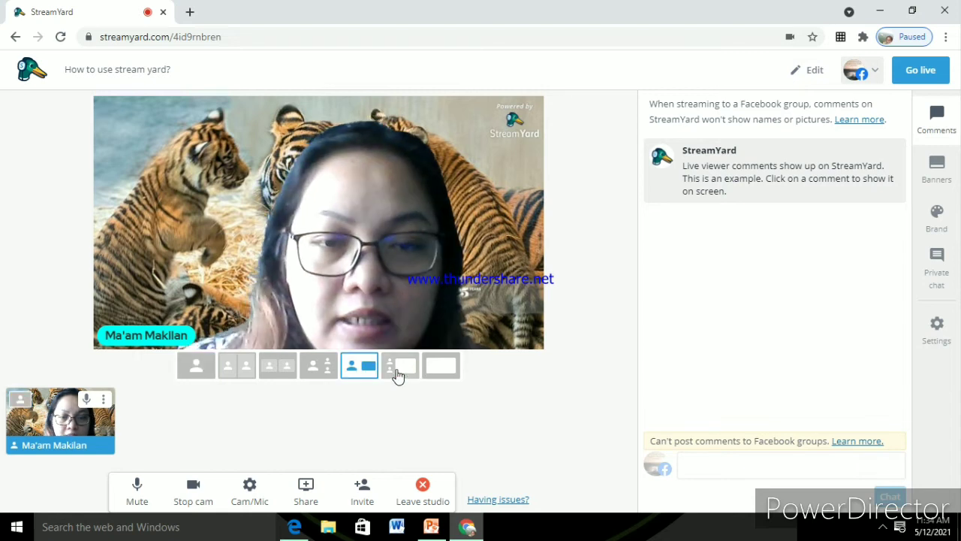
left_click(397, 371)
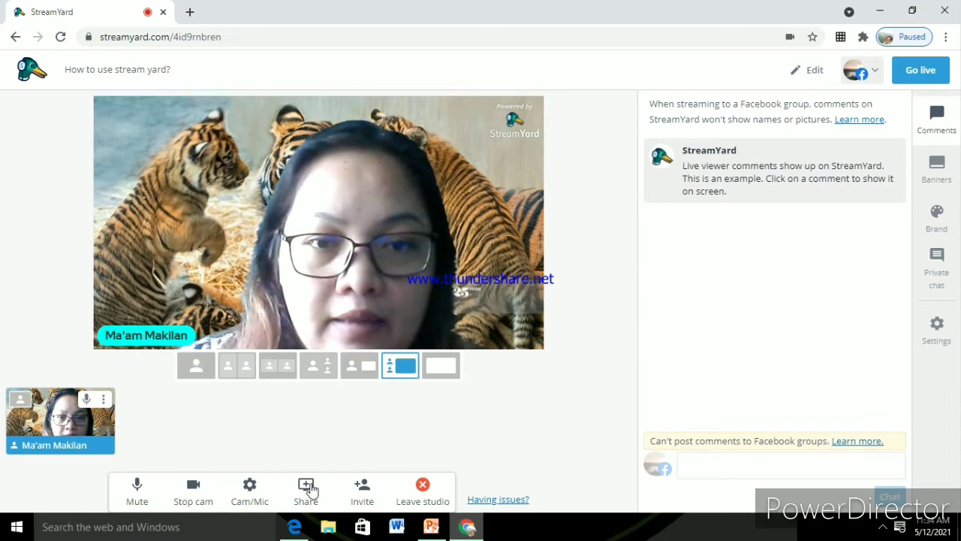
- Review the guest invitation link and sharing options, close them, and view the example banners
left_click(363, 492)
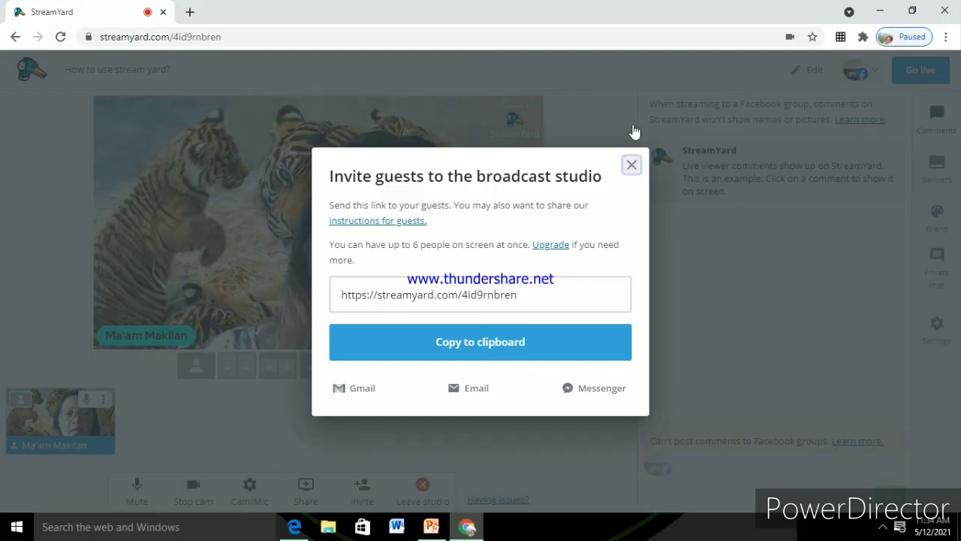
left_click(583, 86)
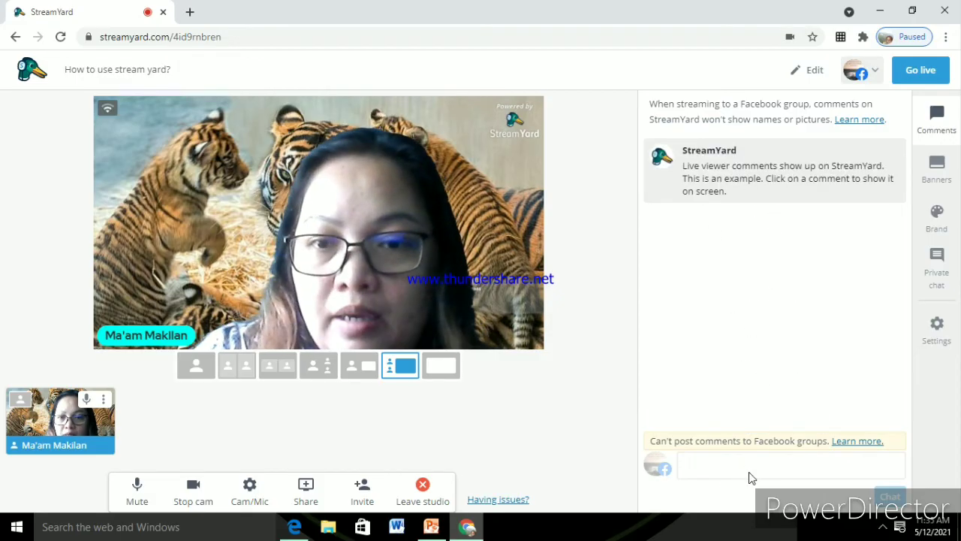
left_click(942, 181)
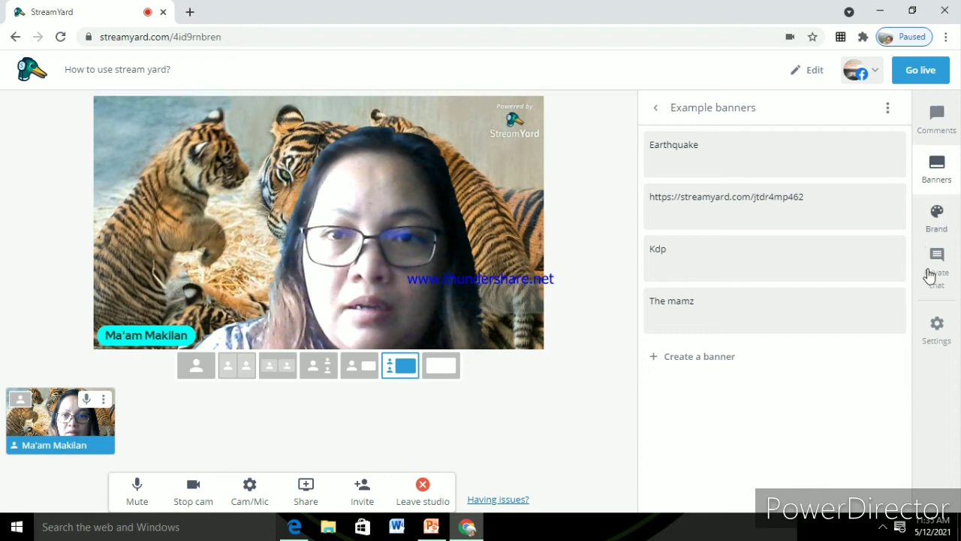
- Preview the Default theme in the brand settings and set the theme to Minimal
left_click(940, 219)
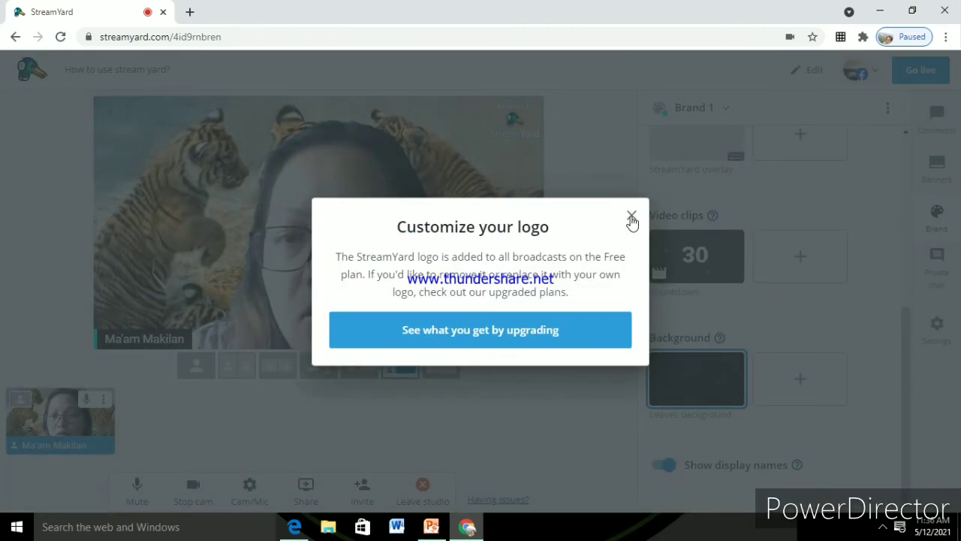
left_click(631, 216)
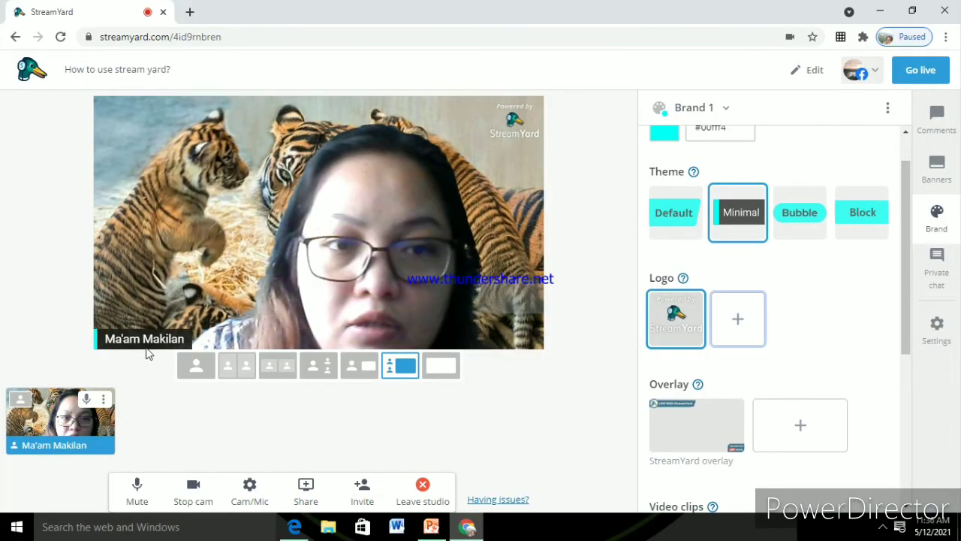
left_click(688, 214)
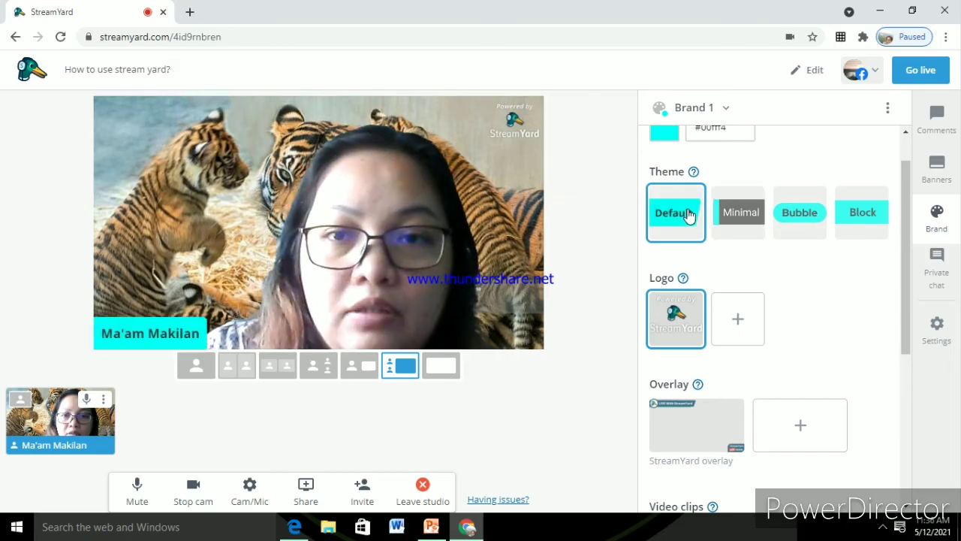
left_click(736, 215)
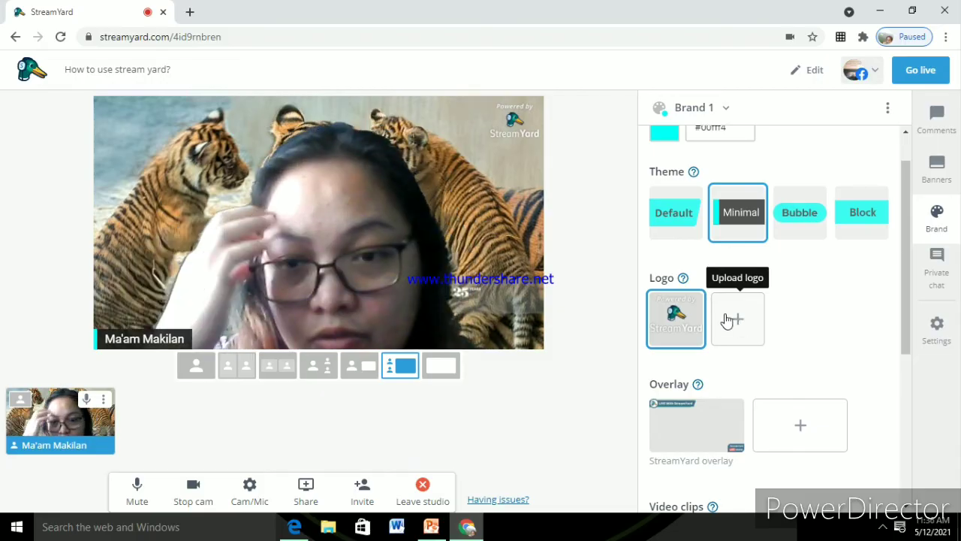
- Preview the StreamYard overlay on the stream, remove it, and try to upload a custom logo
left_click(705, 413)
scroll(714, 403, "down", 3)
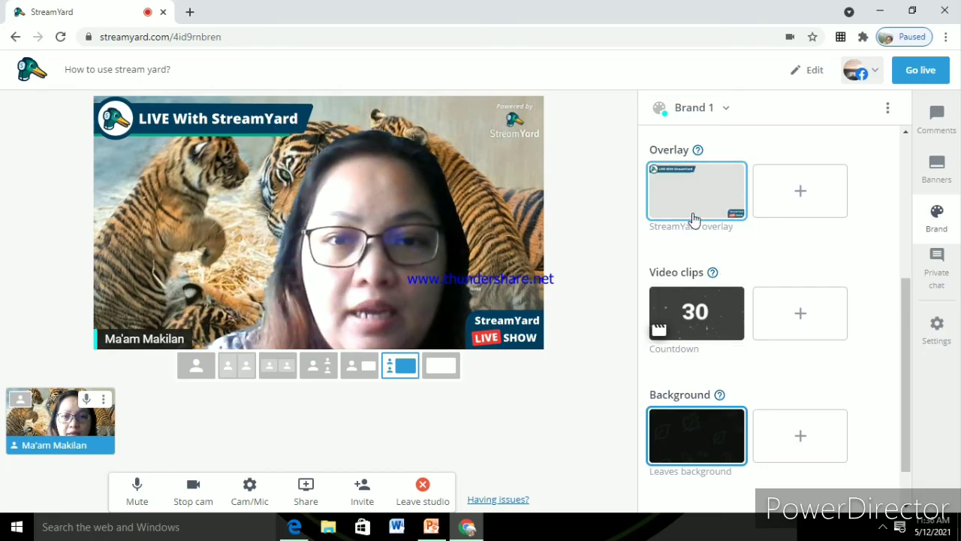
scroll(706, 226, "up", 3)
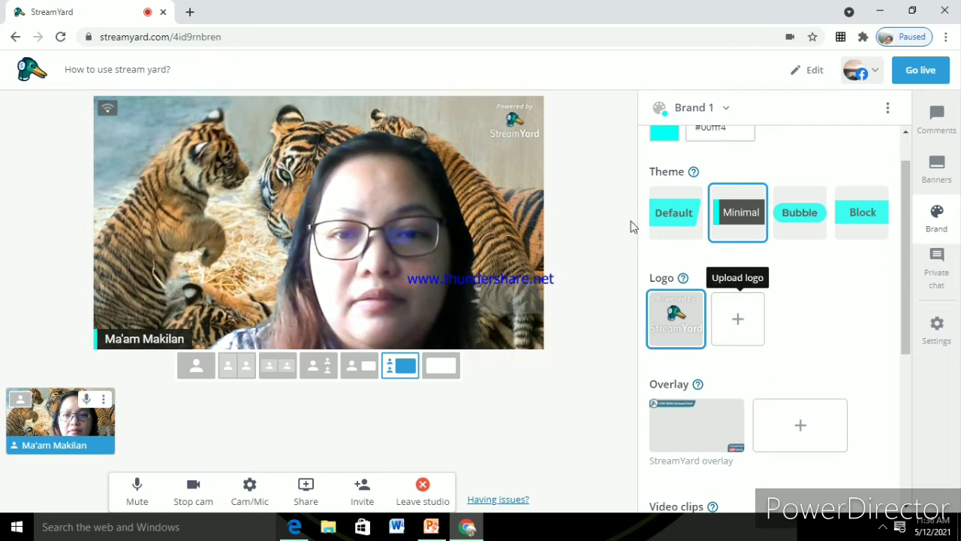
left_click(736, 322)
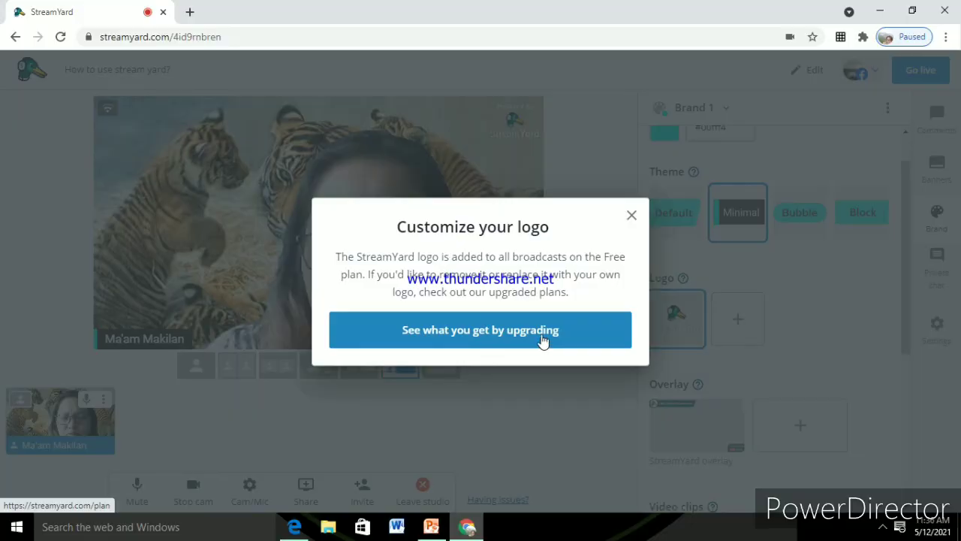
left_click(631, 217)
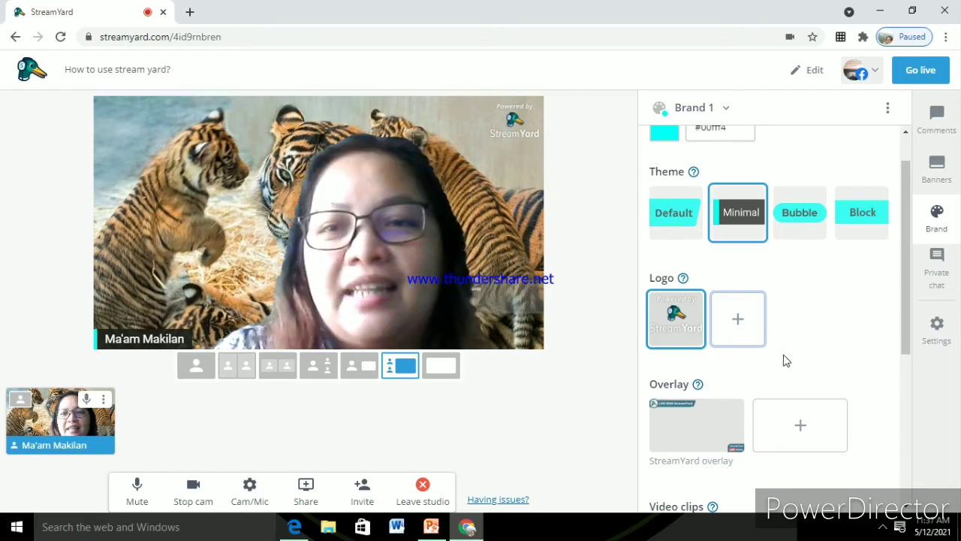
- Play the Countdown video clip from the brand settings
scroll(783, 361, "down", 2)
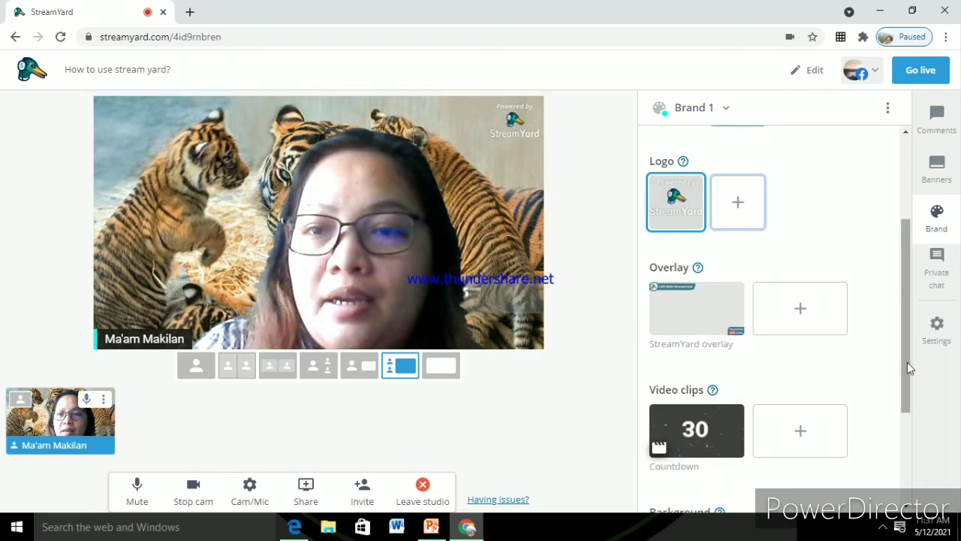
scroll(911, 383, "down", 3)
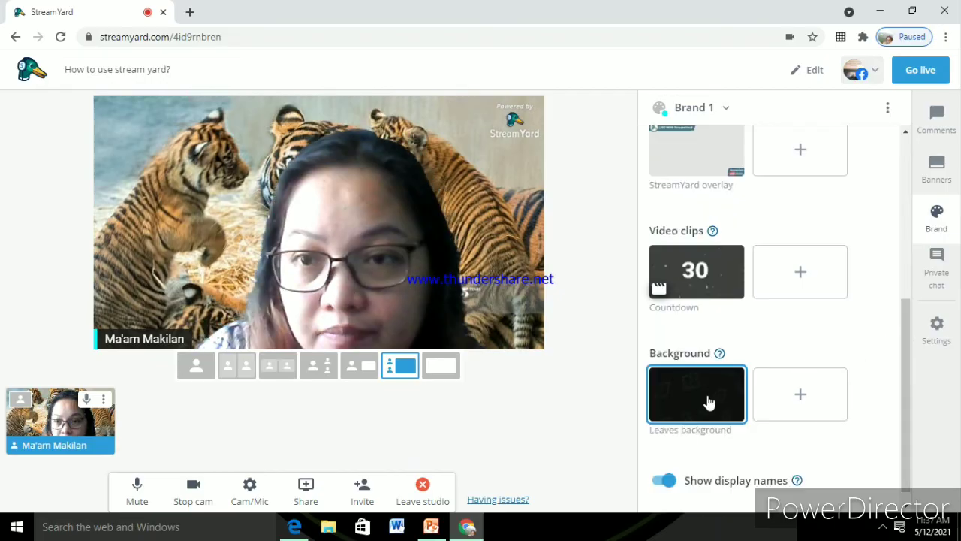
left_click(721, 278)
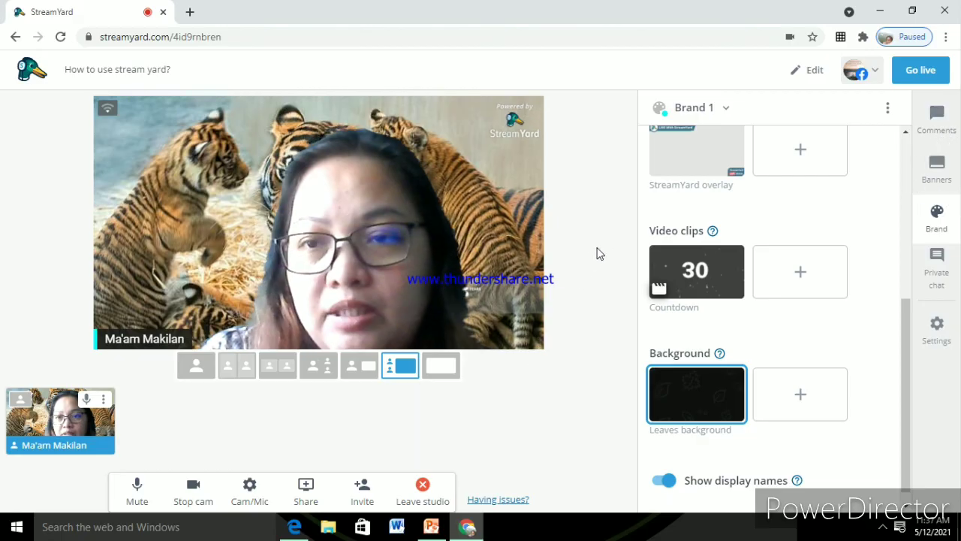
left_click(304, 489)
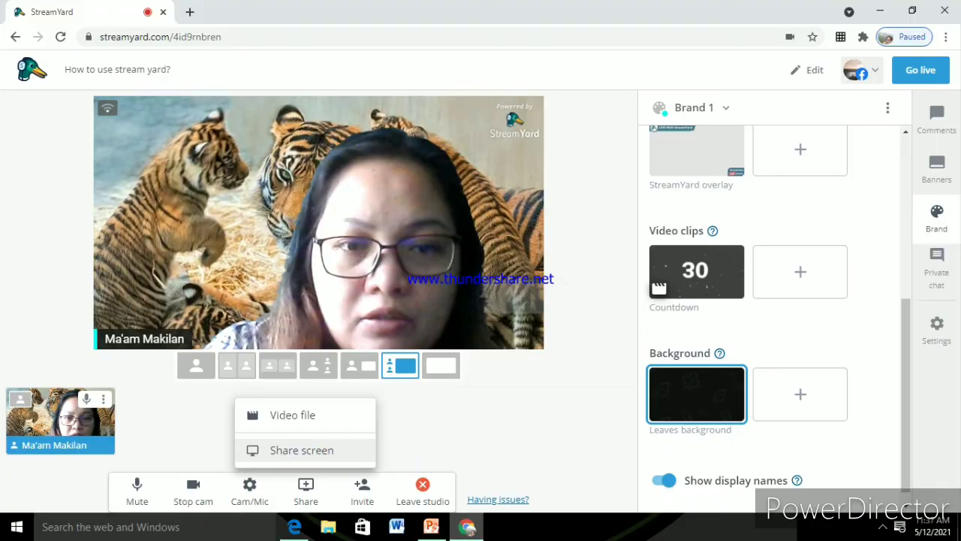
left_click(322, 454)
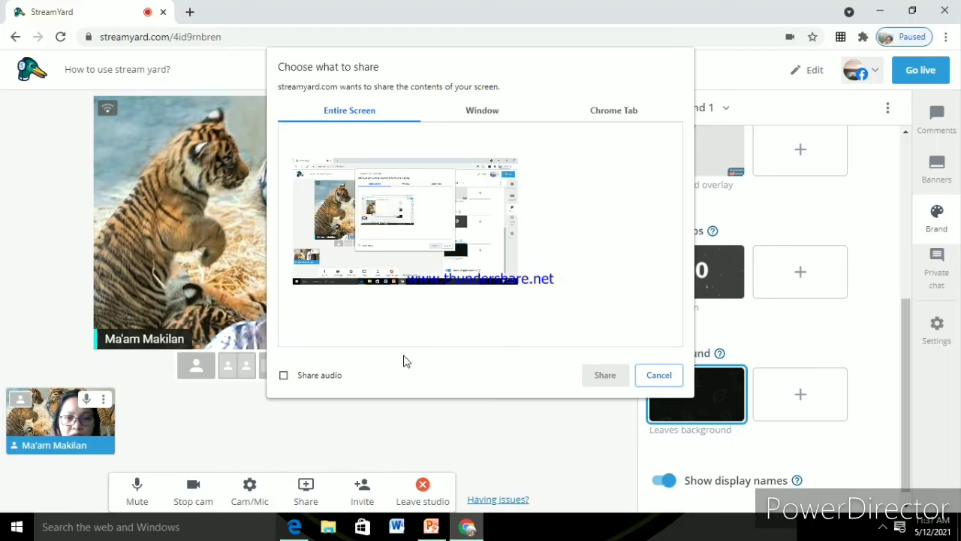
left_click(485, 113)
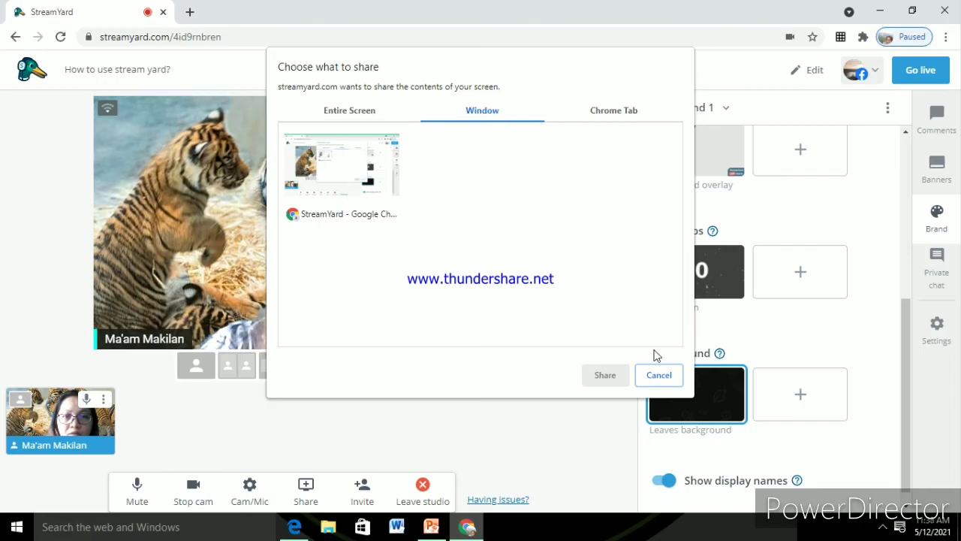
left_click(654, 377)
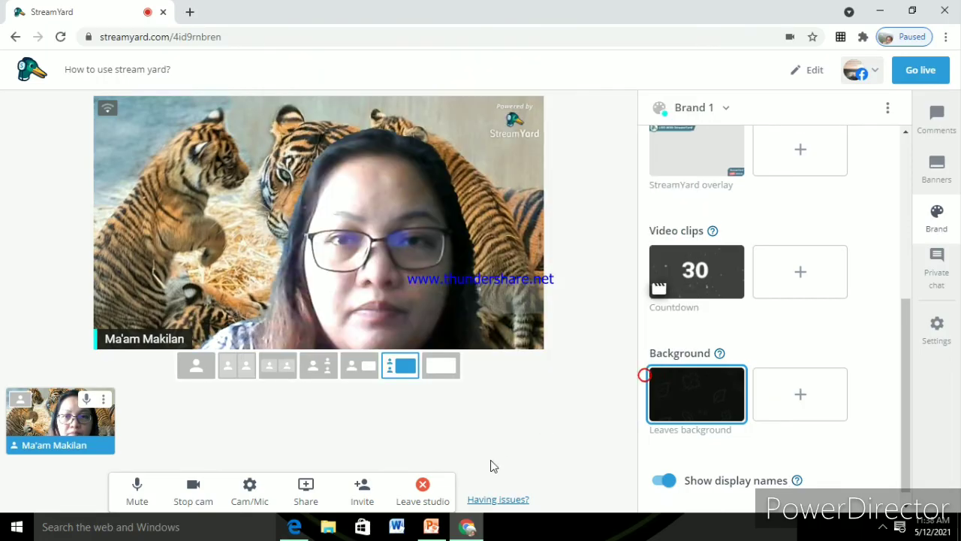
- Switch to PowerPoint, display the presentation's first slide, and return to the StreamYard studio
left_click(427, 533)
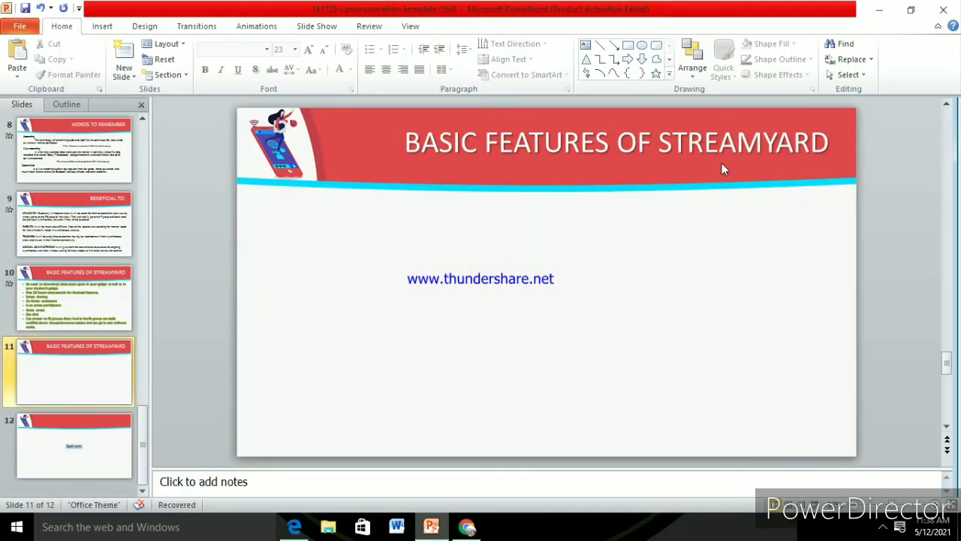
scroll(90, 173, "up", 5)
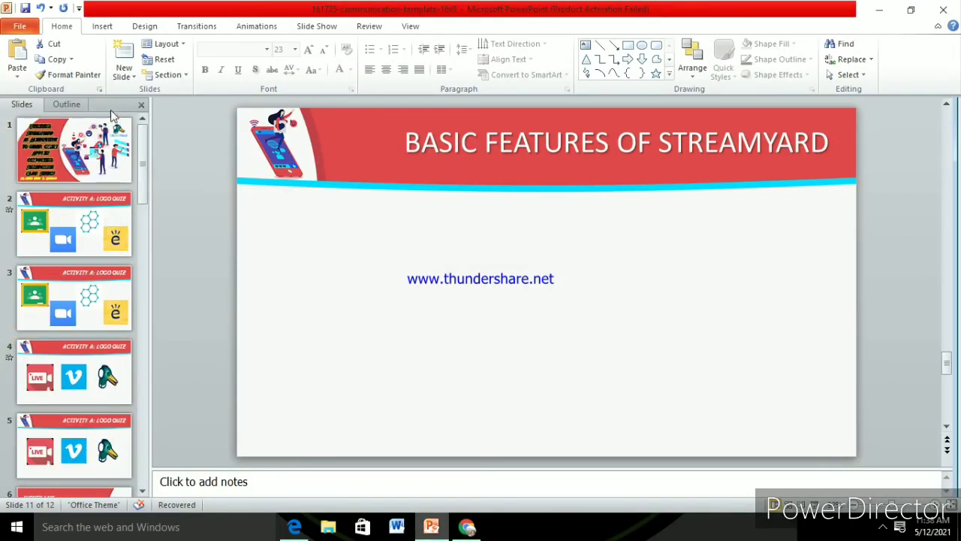
left_click(110, 160)
left_click(467, 529)
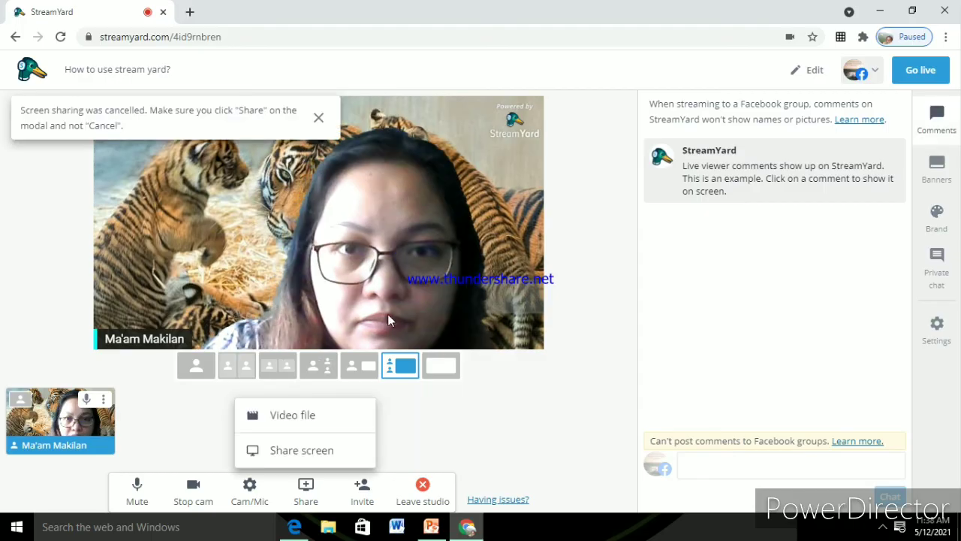
- Share the PowerPoint presentation window in the stream and start the live broadcast to the Facebook group
left_click(303, 451)
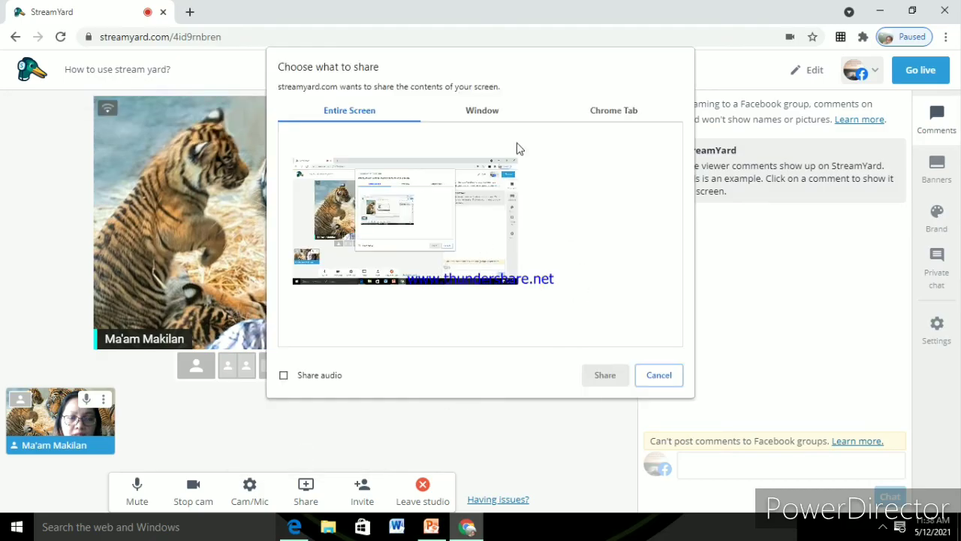
left_click(485, 121)
left_click(466, 181)
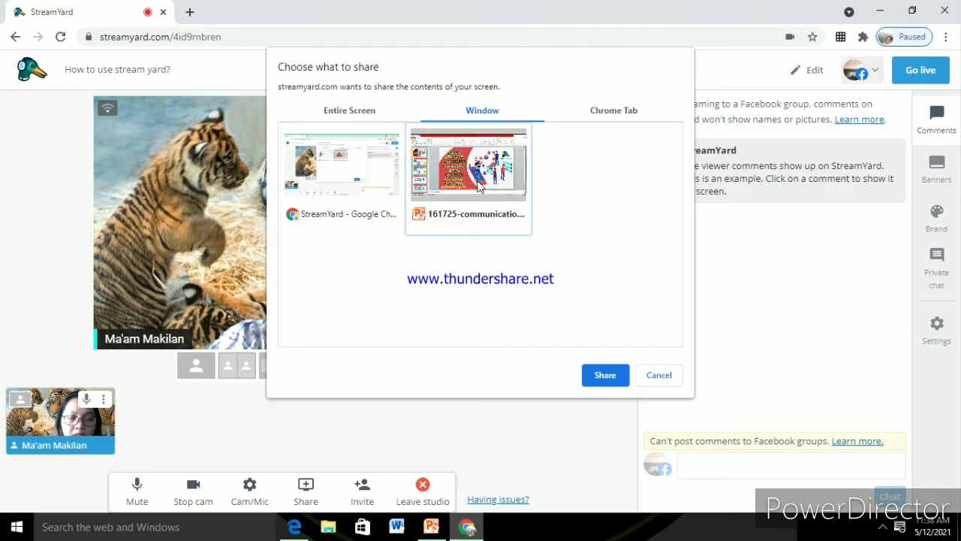
left_click(605, 375)
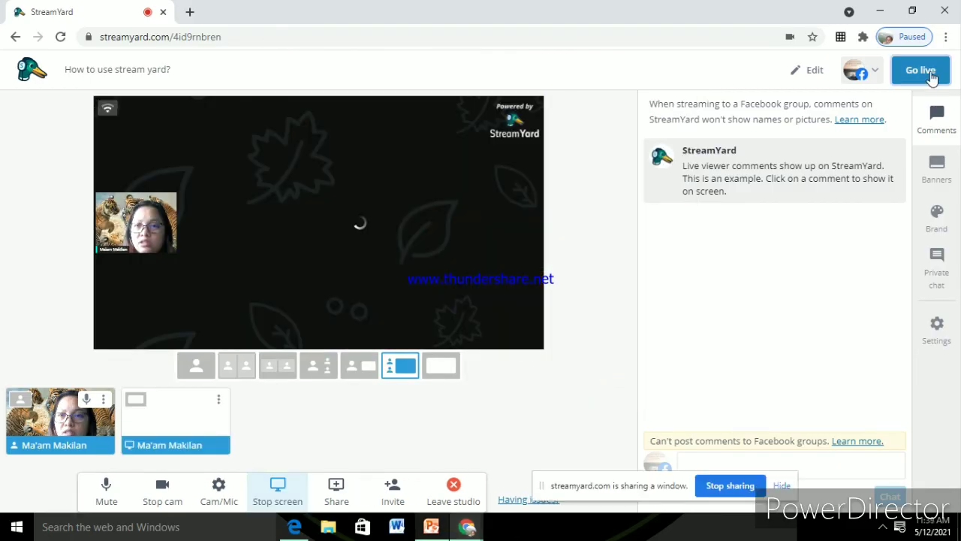
left_click(930, 75)
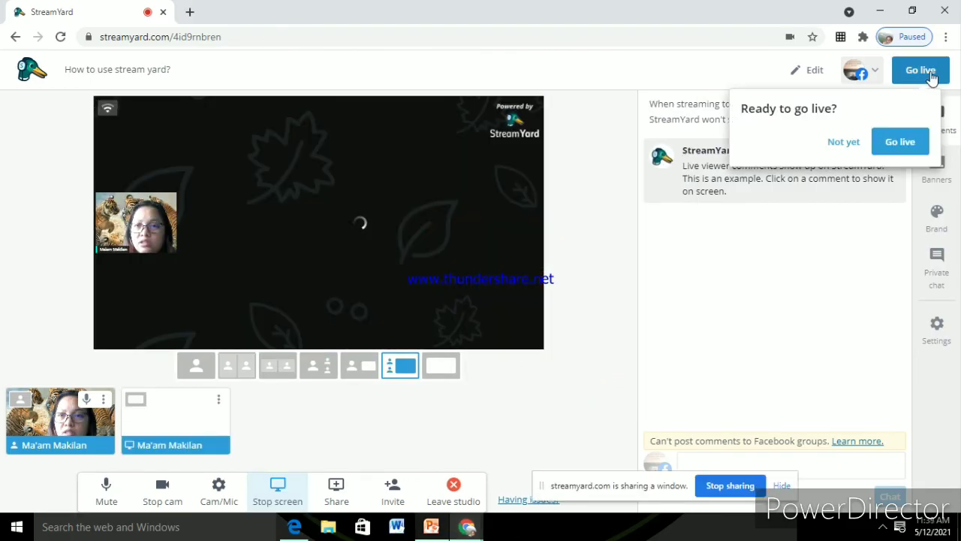
left_click(901, 142)
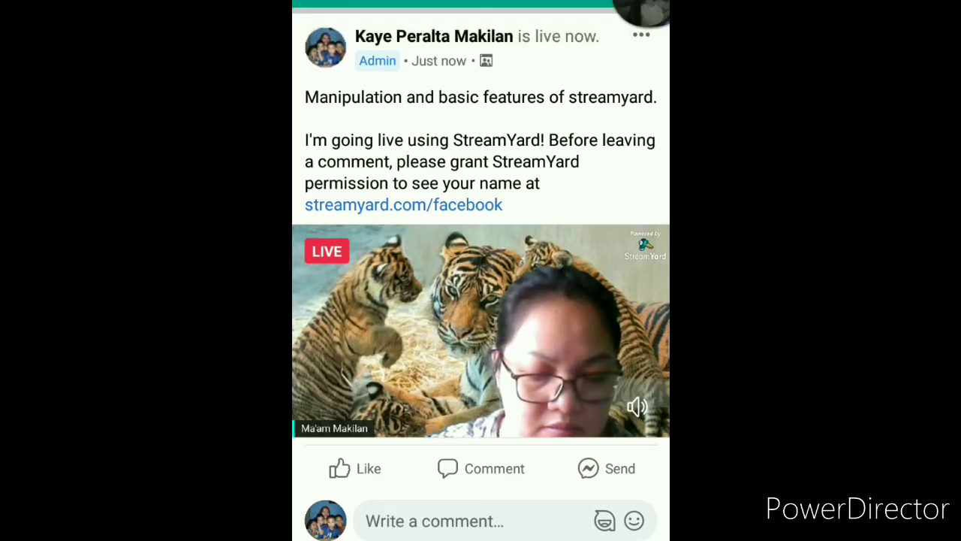
- Lower the phone's media volume while viewing the live broadcast post in the Facebook group
key("XF86AudioLowerVolume")
key("XF86AudioLowerVolume")
key("XF86AudioLowerVolume")
key("XF86AudioLowerVolume")
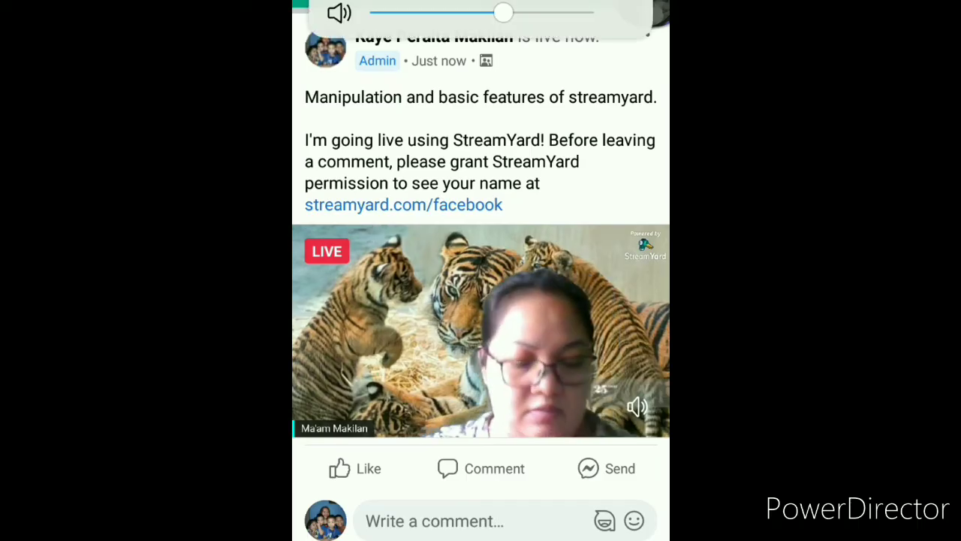
key("XF86AudioLowerVolume")
key("XF86AudioLowerVolume")
key("XF86AudioLowerVolume")
key("XF86AudioLowerVolume")
key("XF86AudioLowerVolume")
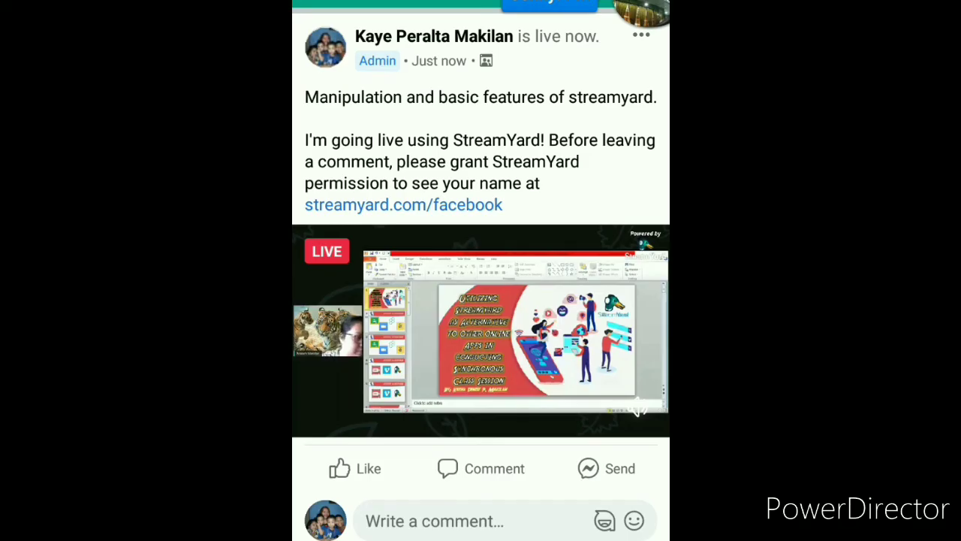
- Browse the older posts and past live videos in the Facebook group feed
scroll(481, 270, "down", 15)
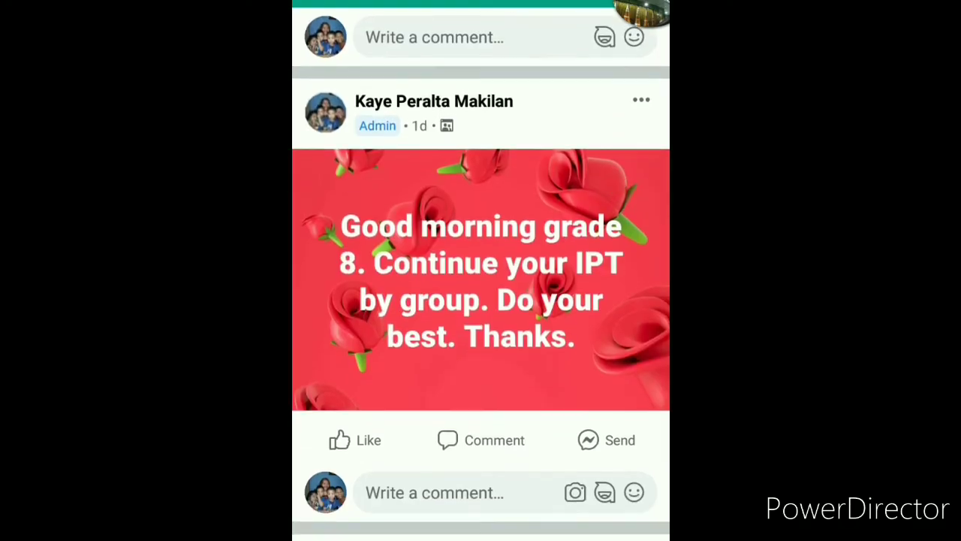
scroll(481, 270, "down", 20)
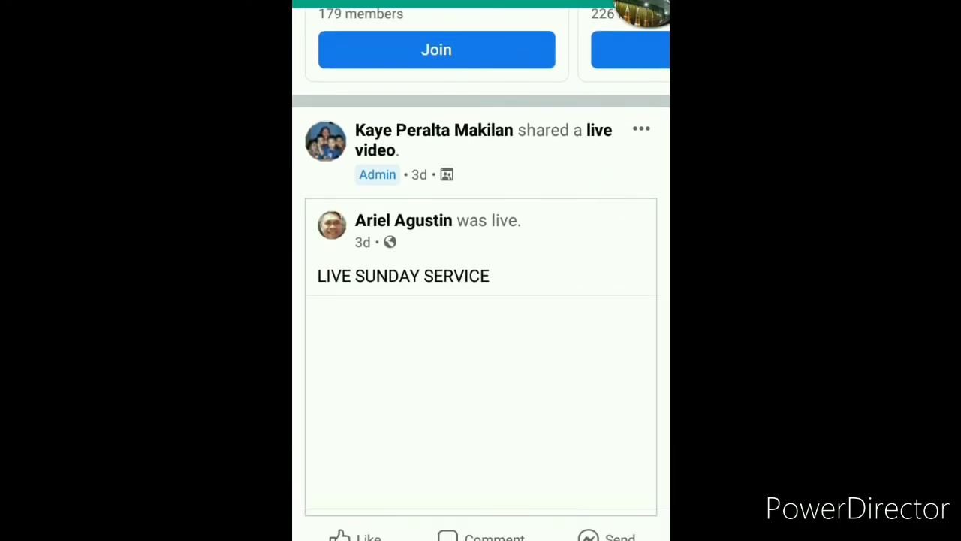
scroll(481, 270, "down", 5)
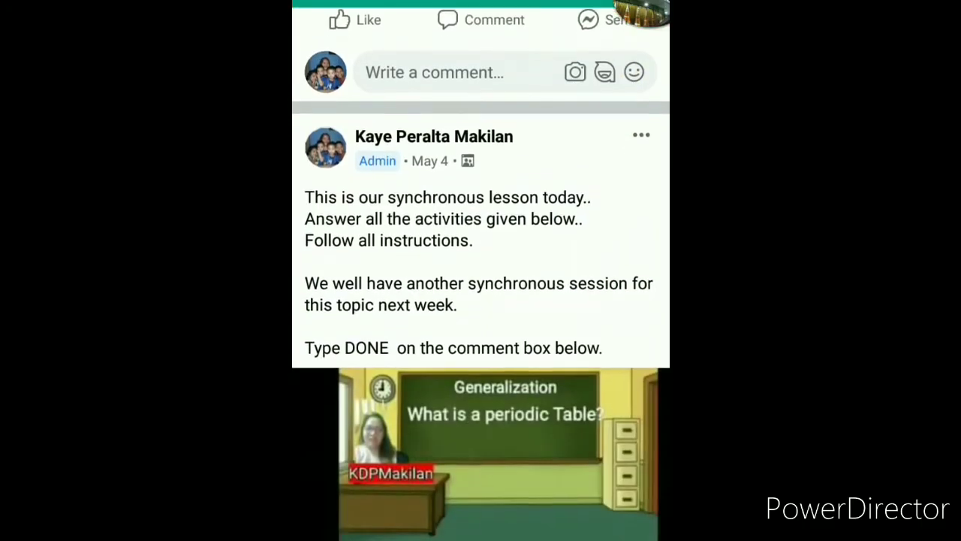